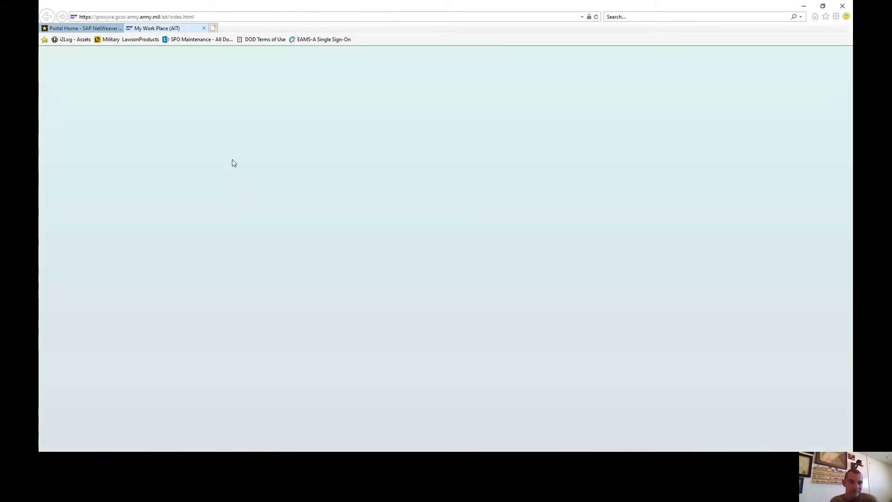
Step: Accept the government information system access notice and select the location W90NAR (2000-0JWV)
left_click(423, 121)
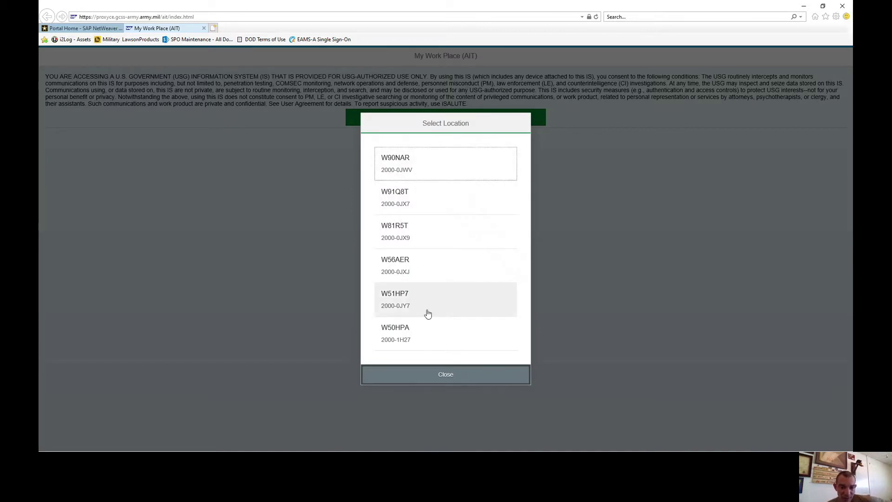
left_click(432, 172)
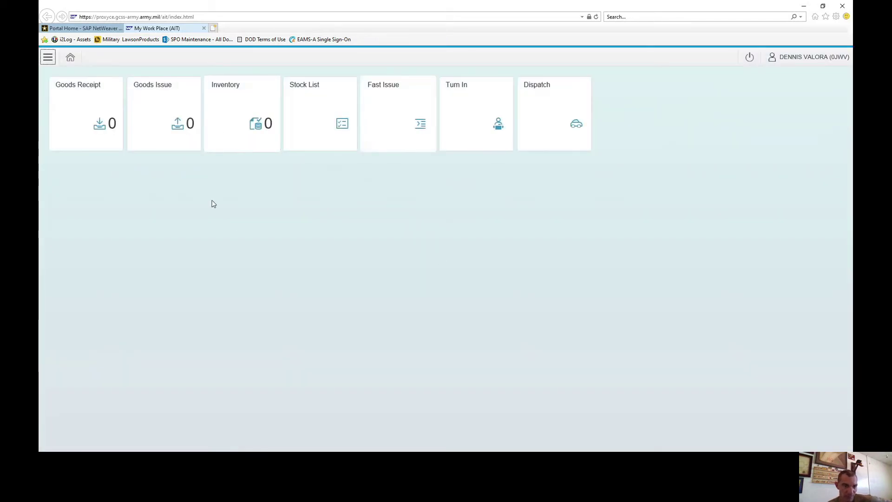
Step: Switch the work location first to W81R5T (2000-0JX9) and finally to W56AER (2000-0JXJ)
left_click(794, 57)
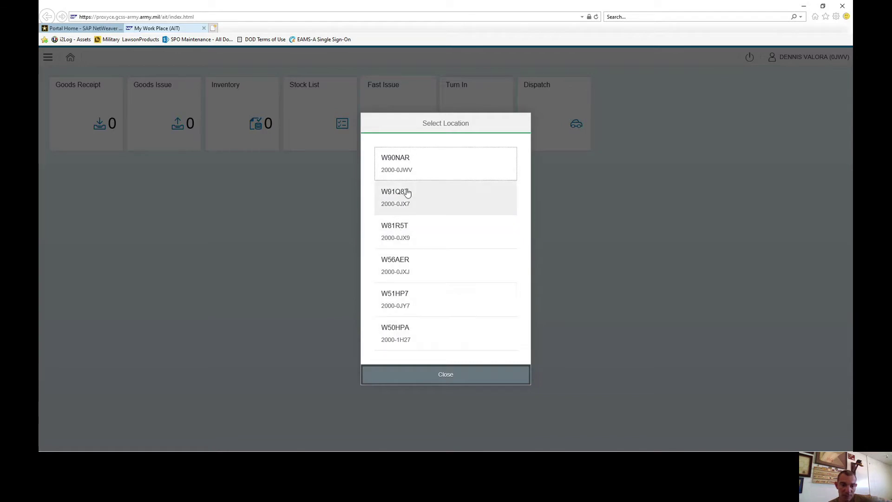
left_click(405, 236)
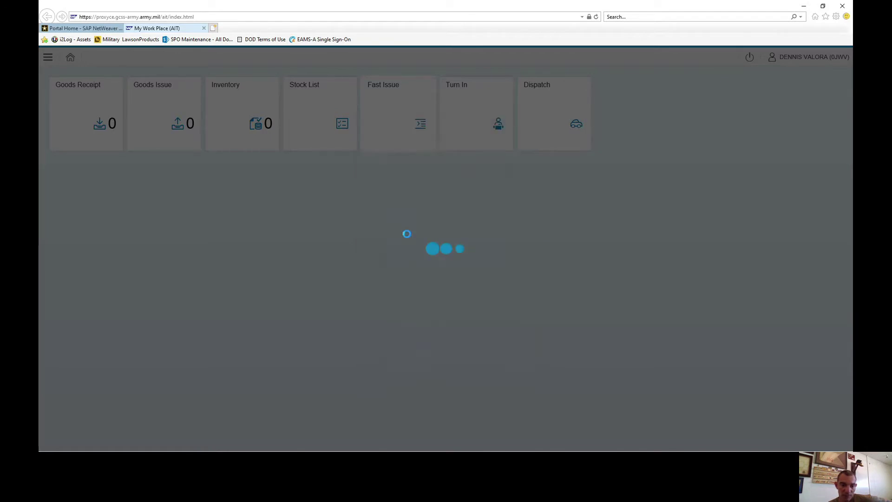
left_click(790, 56)
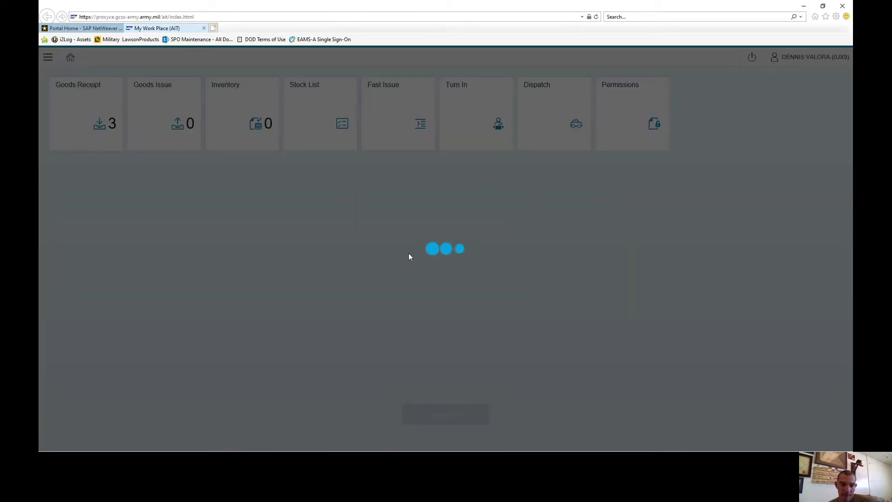
left_click(396, 269)
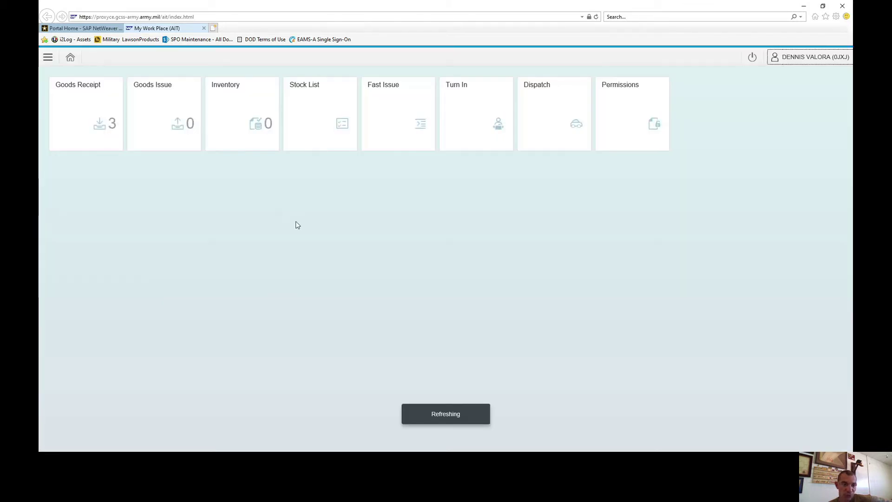
left_click(88, 122)
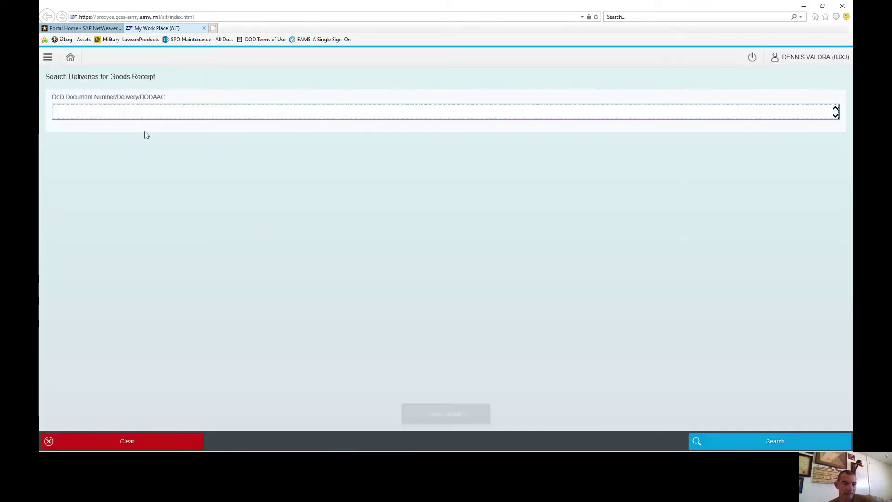
left_click(775, 297)
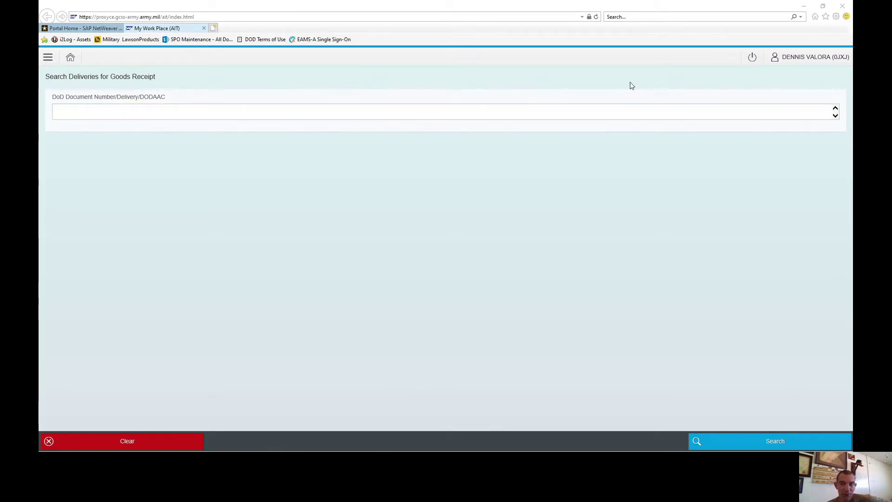
left_click(71, 56)
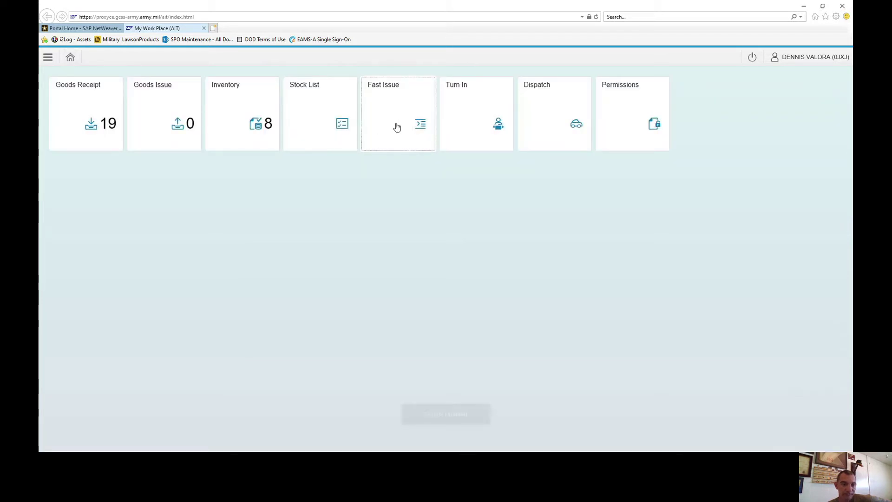
Step: Open the Fast Issue search form with an empty document number, delivery or material entry
left_click(401, 113)
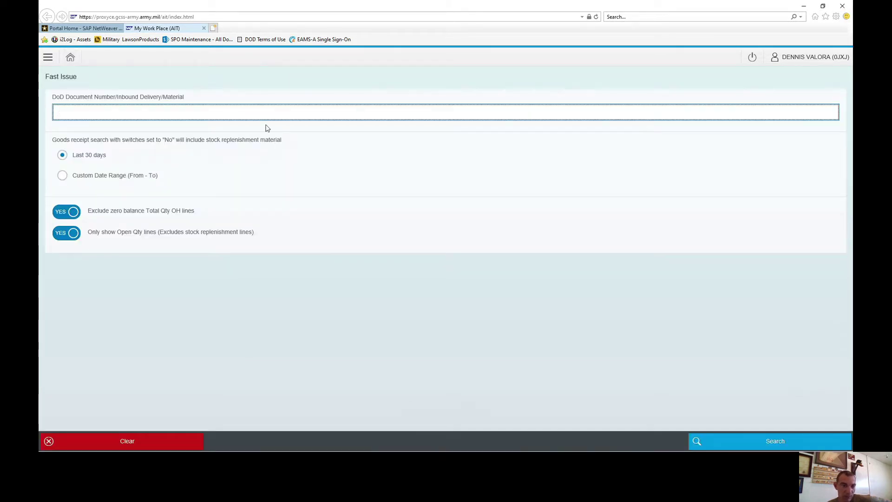
left_click(366, 159)
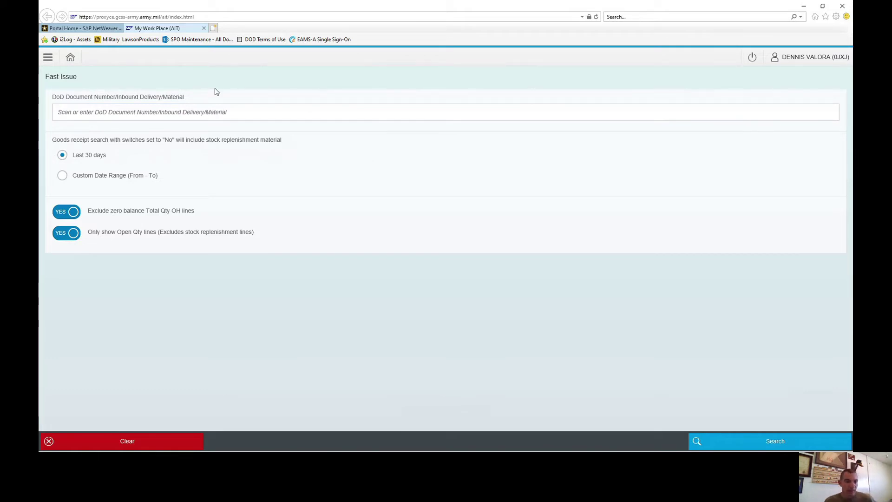
left_click(209, 116)
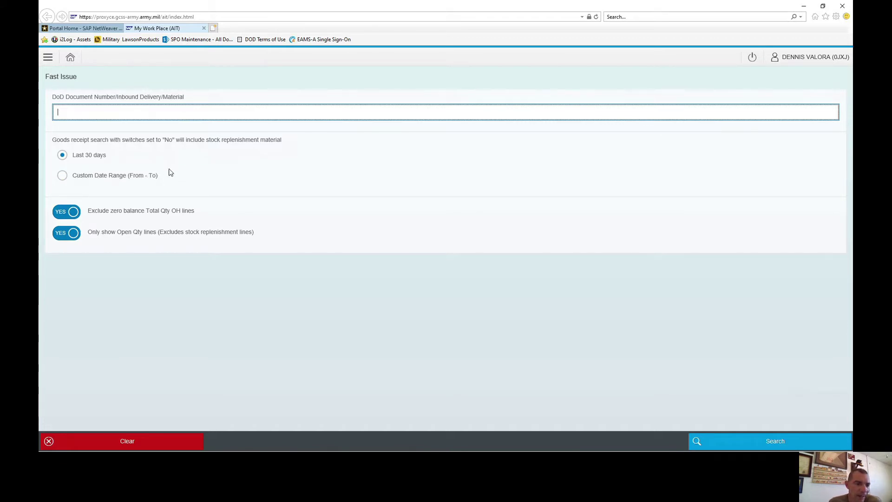
left_click(62, 175)
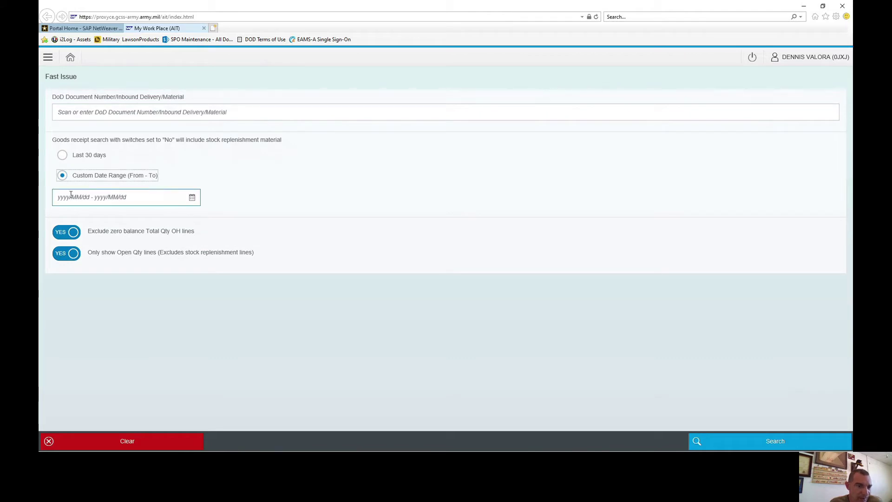
left_click(136, 197)
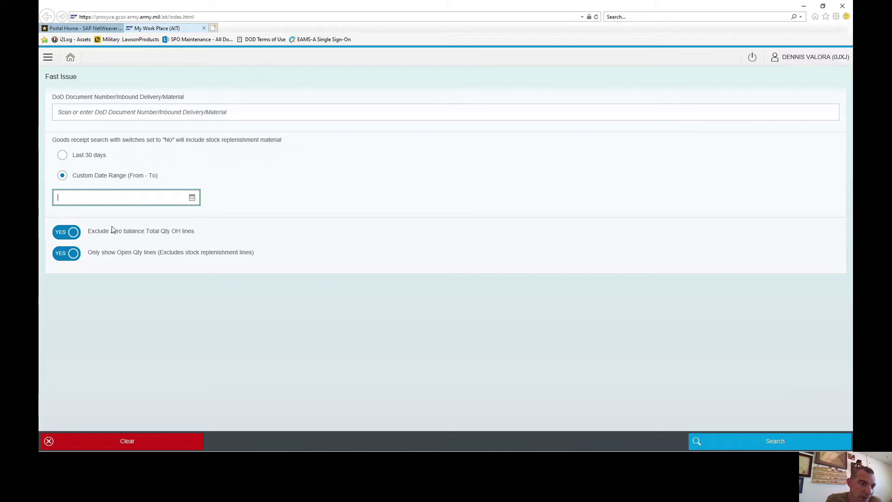
left_click(63, 156)
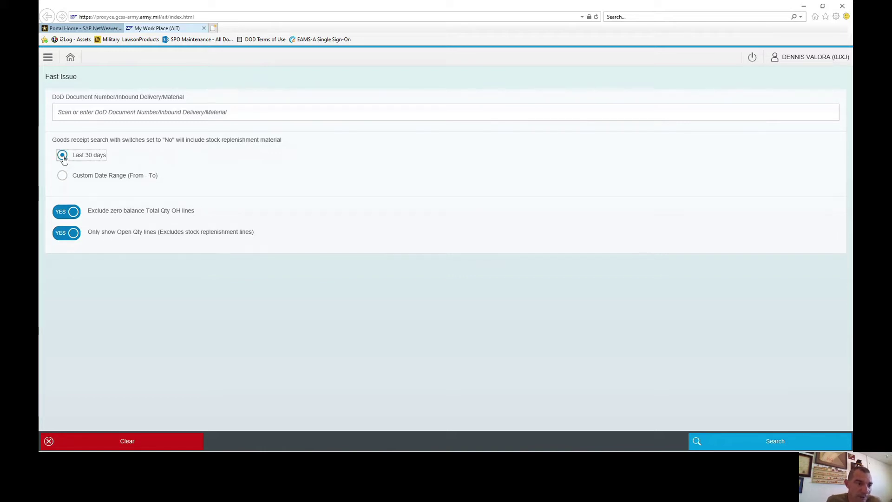
Step: Search Fast Issue for the last 30 days and open the reservations for material 011538448 (CUSHION,SEAT,VEHICULAR)
left_click(779, 440)
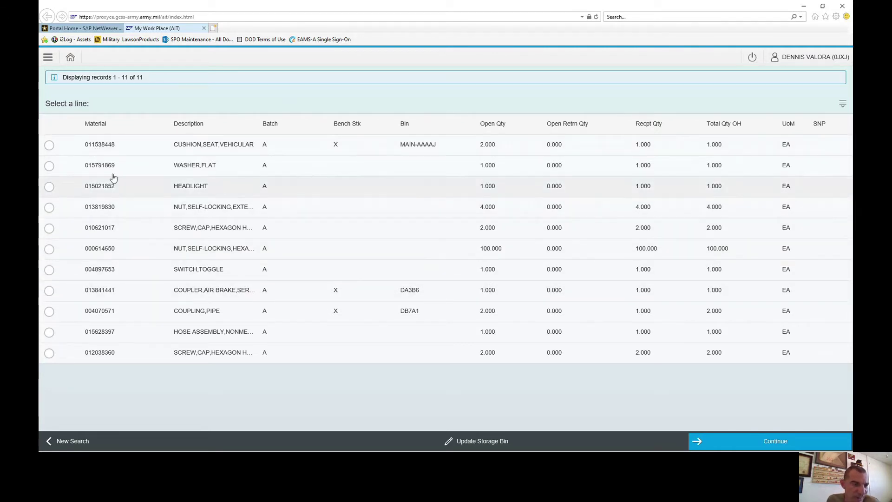
left_click(49, 145)
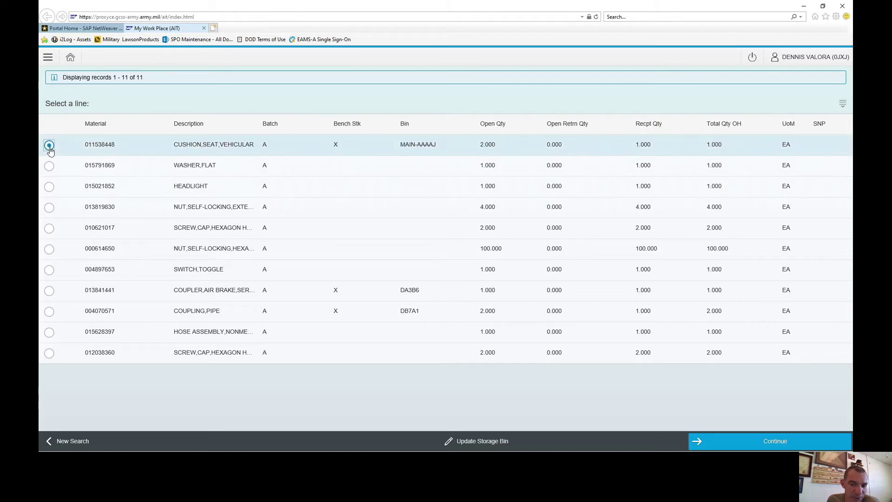
left_click(712, 440)
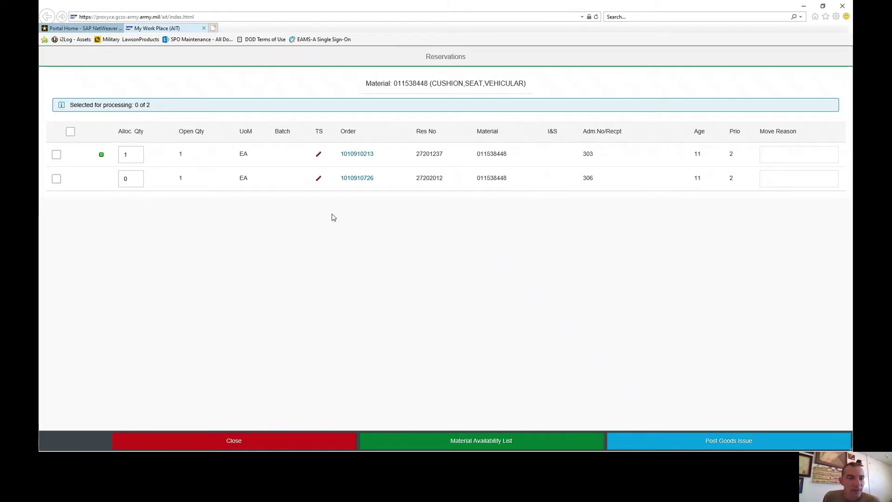
Step: Post the goods issue for the seat cushion reservation with admin number 303, and close the processing results
left_click(124, 154)
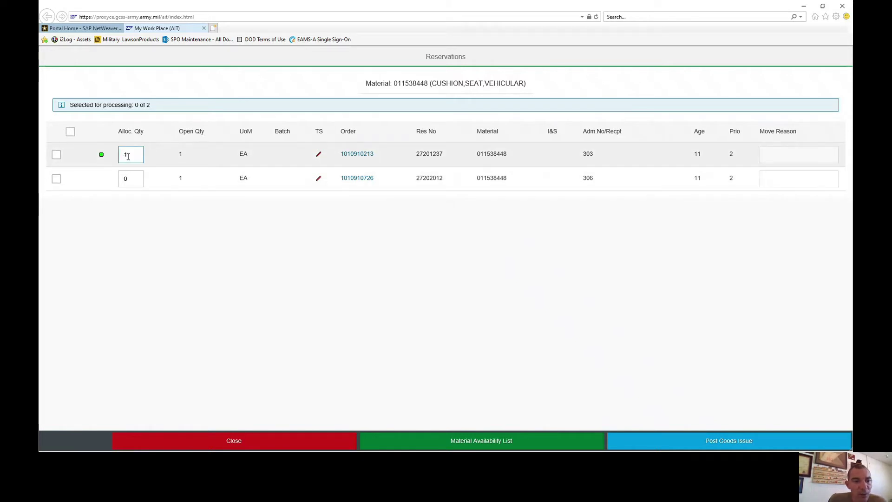
left_click(133, 177)
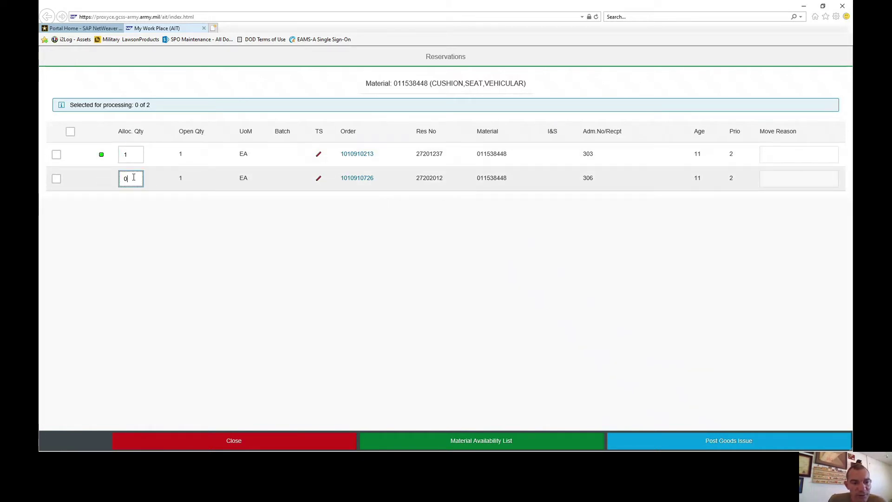
left_click(135, 154)
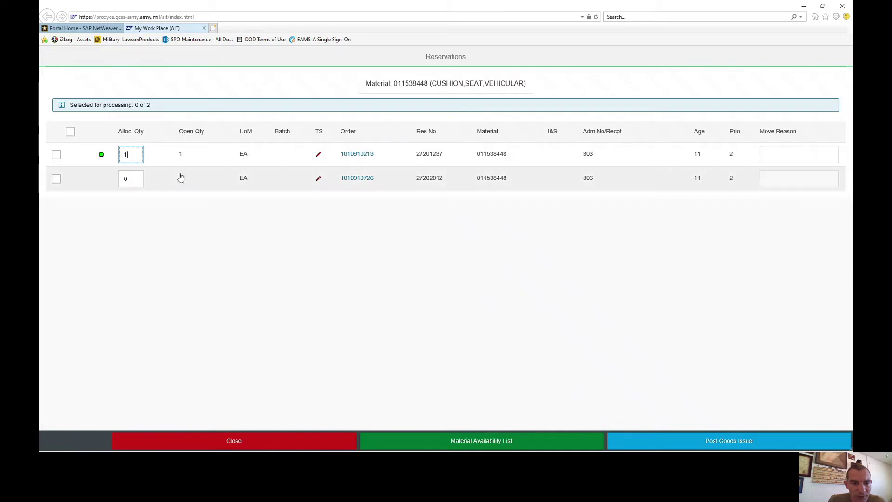
left_click(56, 156)
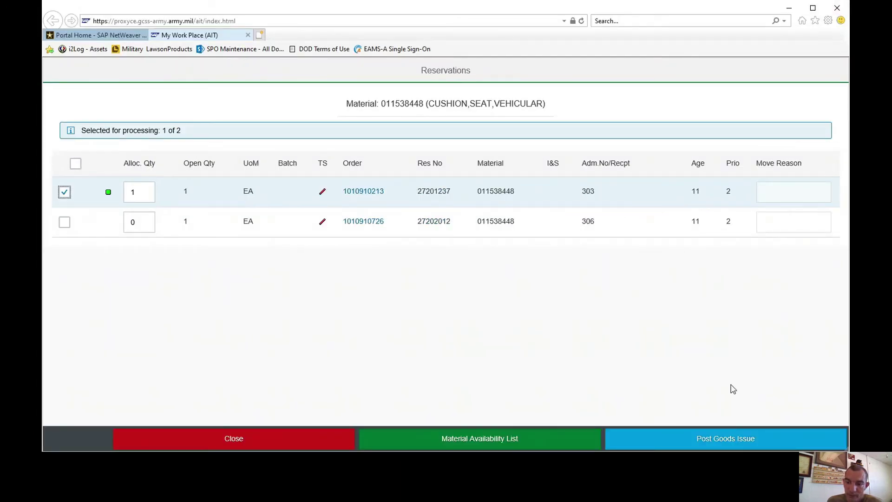
left_click(726, 442)
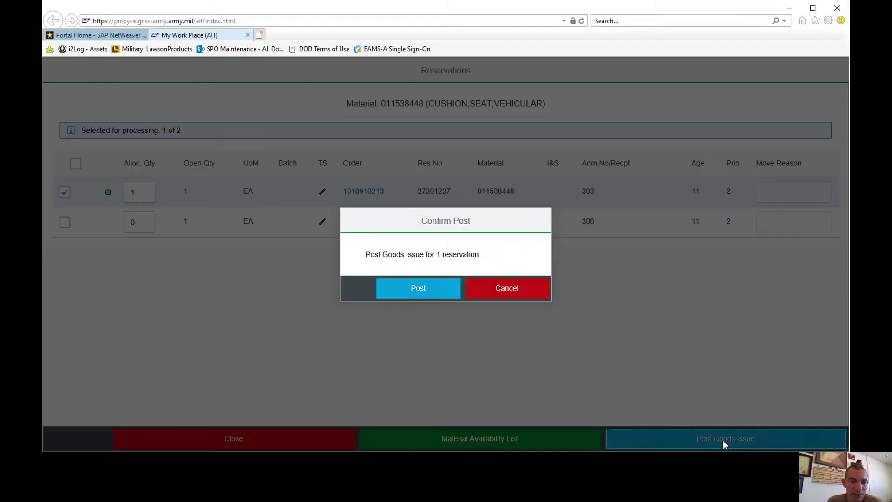
left_click(416, 293)
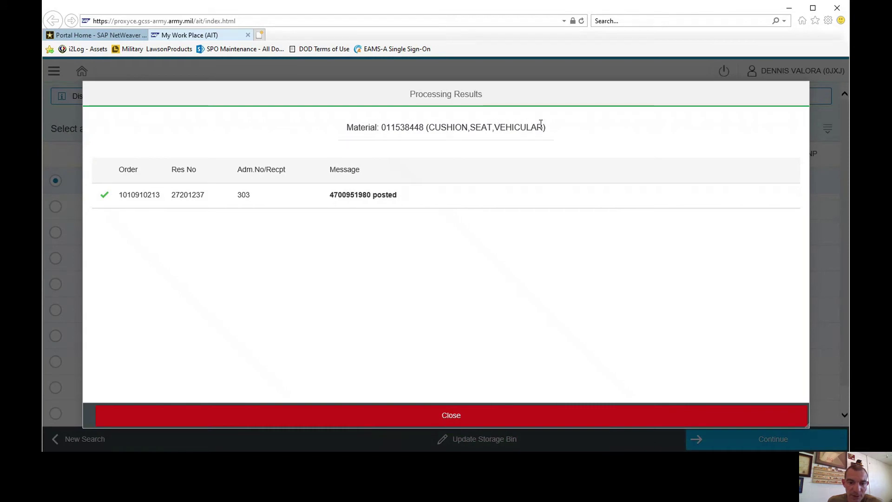
left_click(459, 416)
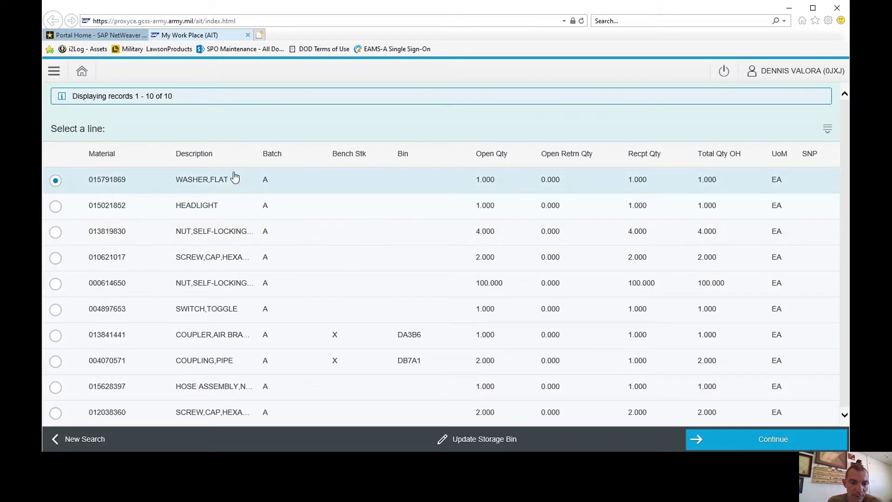
Step: Post the goods issue for the single reservation of material 015791869 (WASHER,FLAT), and close the processing results
left_click(757, 444)
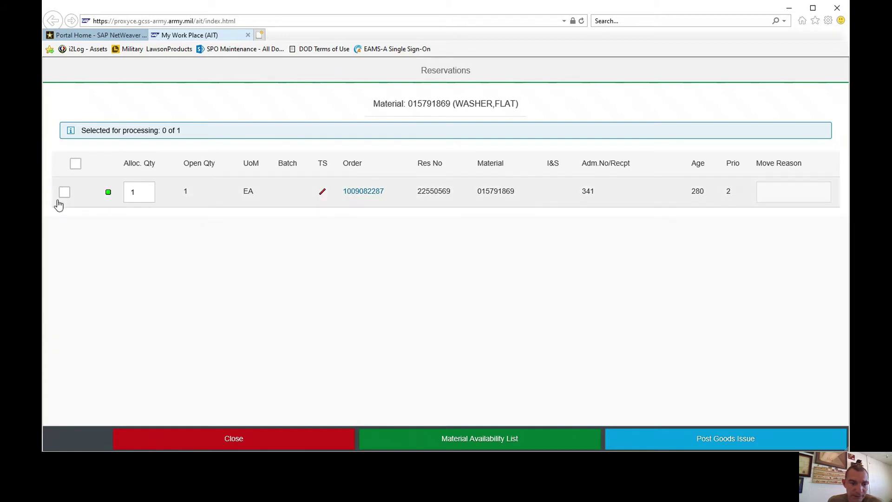
left_click(64, 194)
left_click(707, 437)
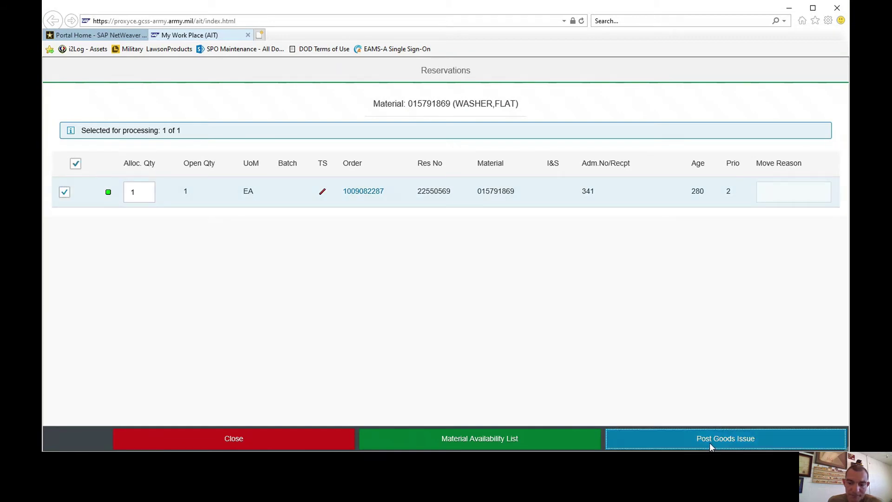
left_click(423, 291)
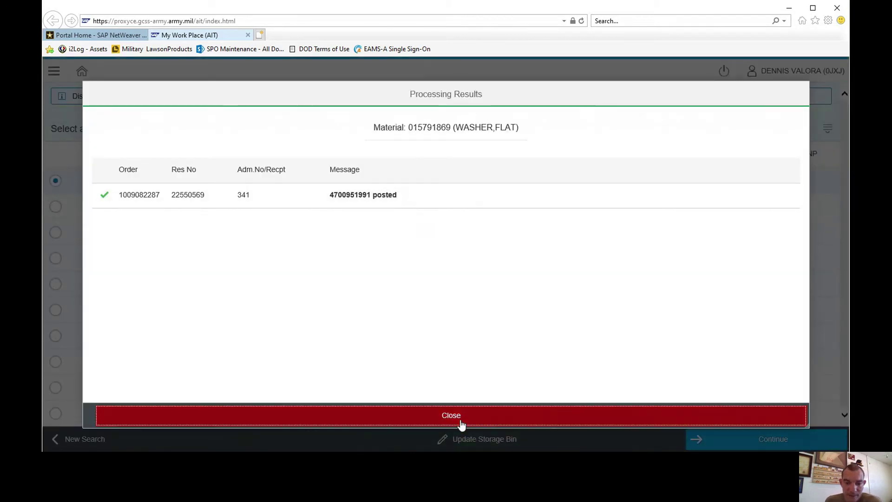
left_click(461, 424)
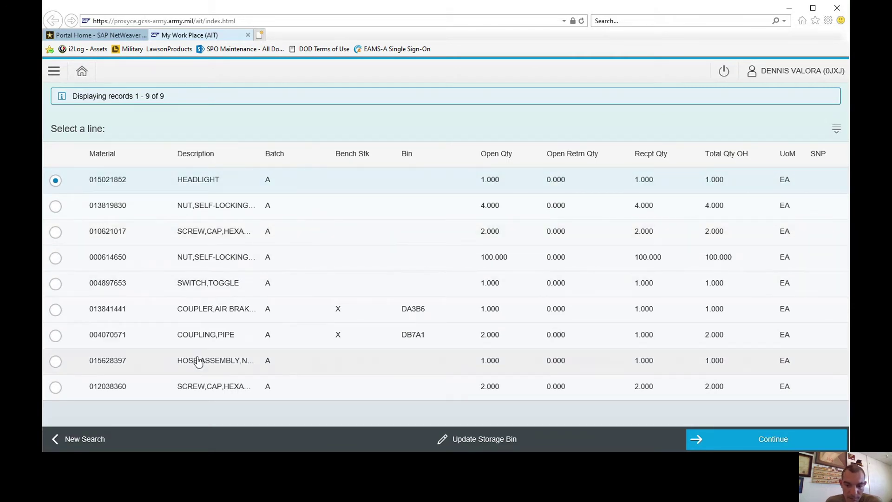
Step: Post the goods issue for the single reservation of material 000614650 (NUT,SELF-LOCKING,HEXAGON), and close the processing results
left_click(54, 259)
left_click(743, 437)
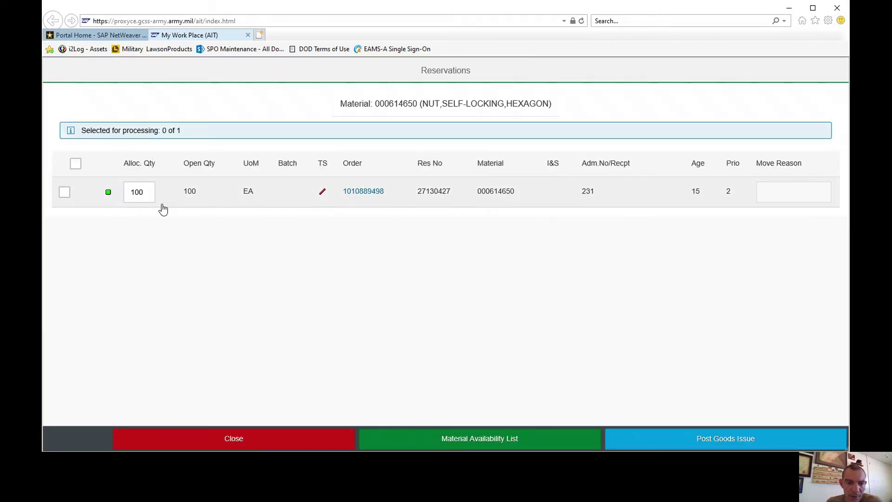
left_click(65, 192)
left_click(719, 441)
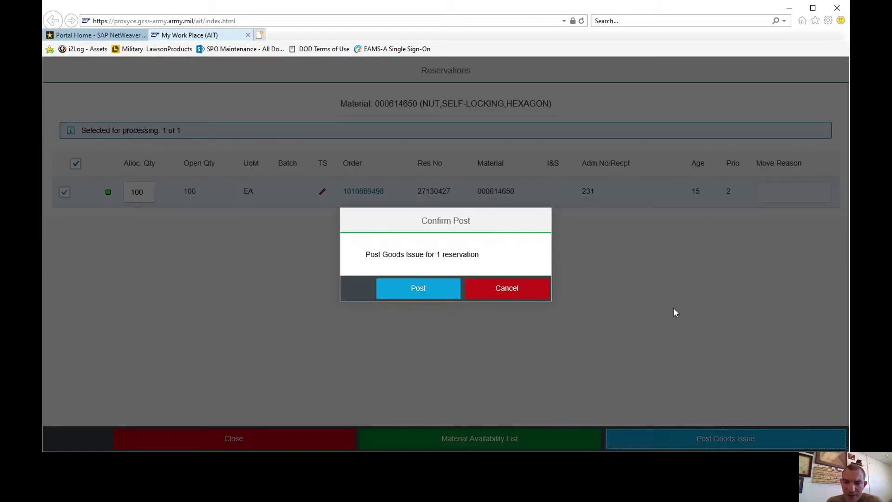
left_click(422, 289)
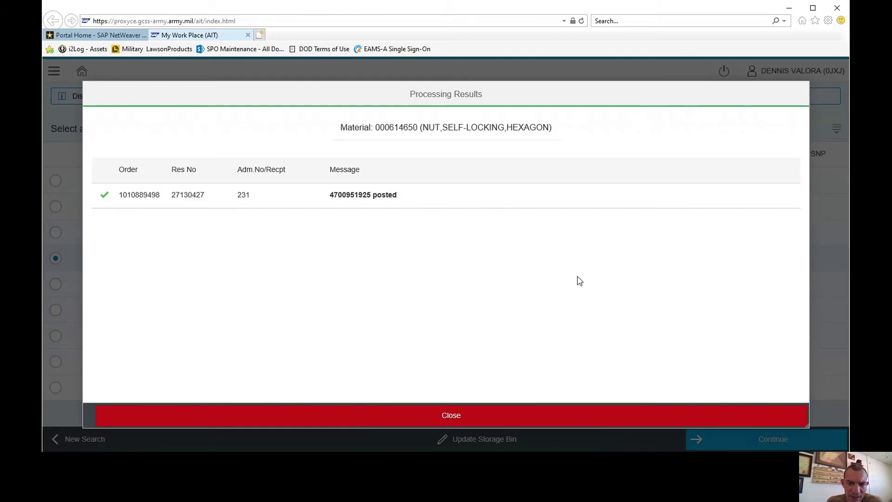
left_click(452, 420)
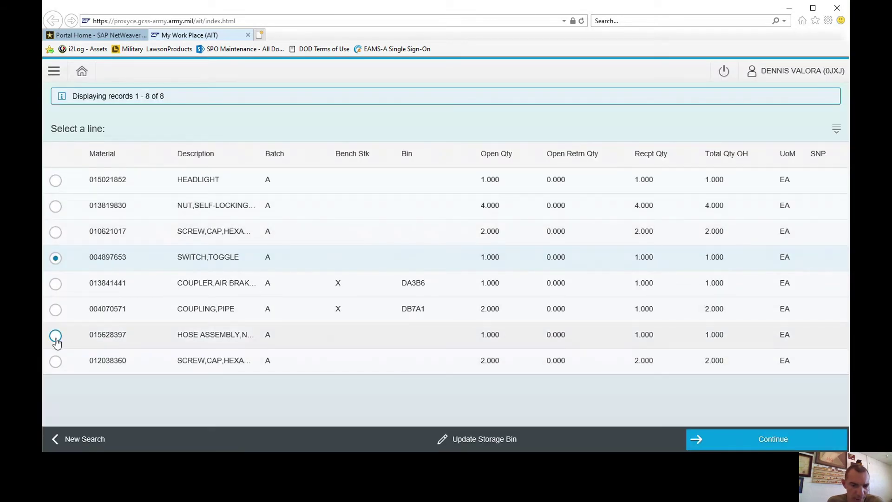
Step: Post the goods issue for the single reservation of material 015628397 (HOSE ASSEMBLY,NONMETALLIC), and close the processing results
left_click(56, 335)
key("Return")
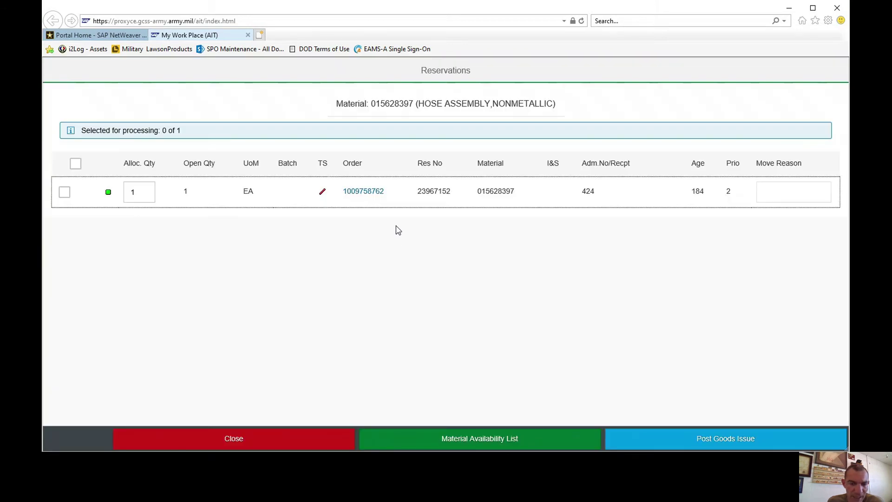
left_click(363, 220)
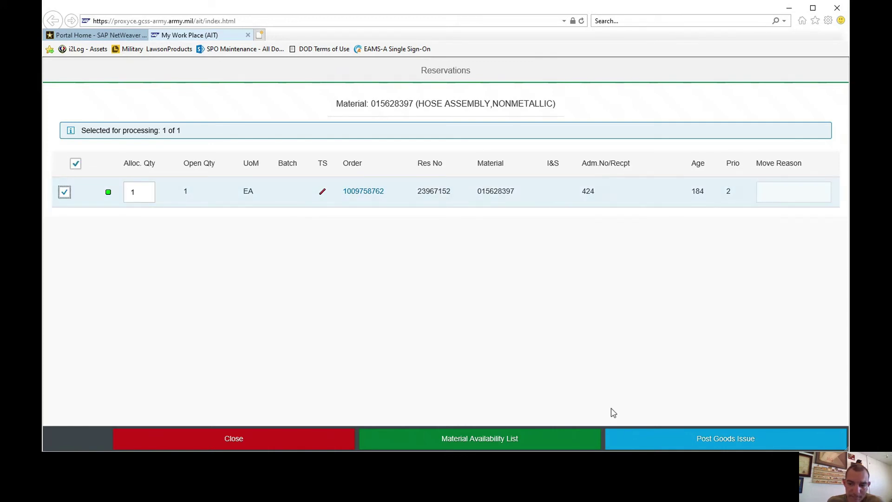
left_click(696, 431)
left_click(425, 292)
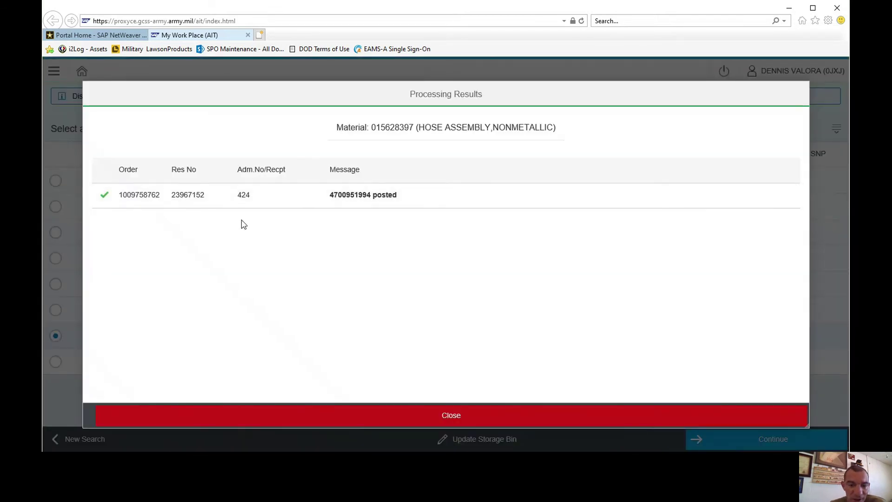
left_click(462, 414)
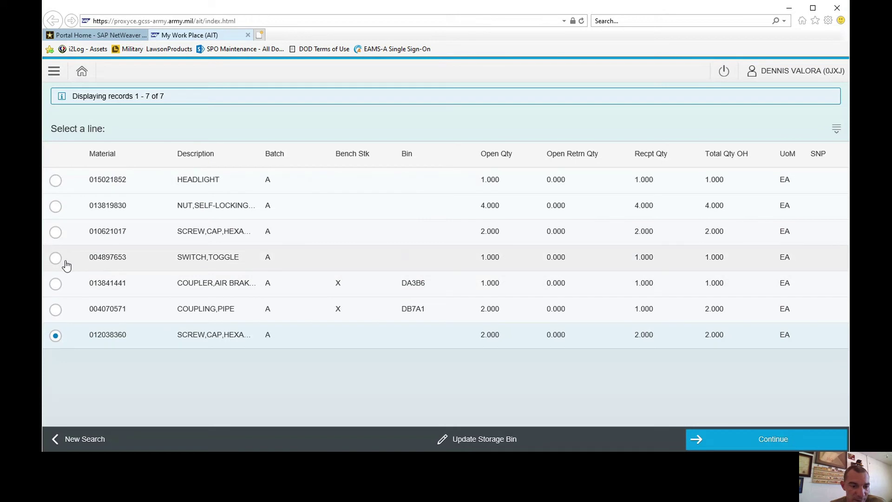
Step: Post the goods issue for the single reservation of material 004897653 (SWITCH,TOGGLE), and close the processing results
left_click(56, 257)
left_click(727, 445)
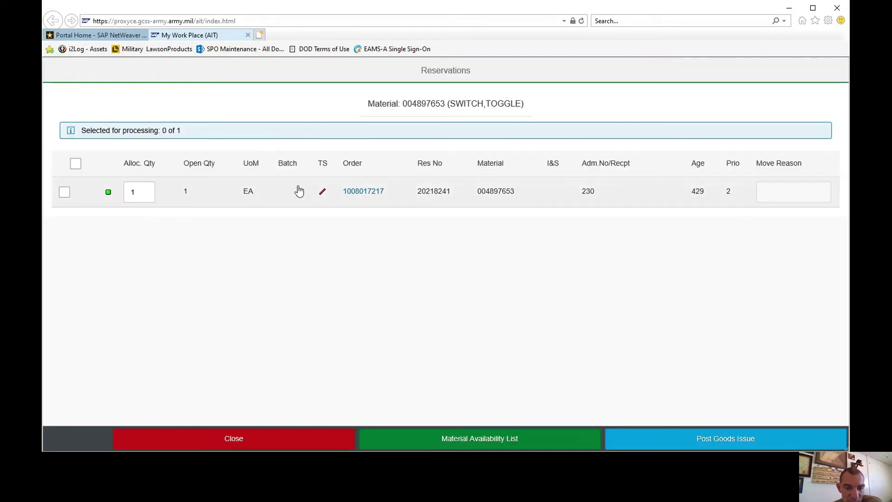
left_click(63, 197)
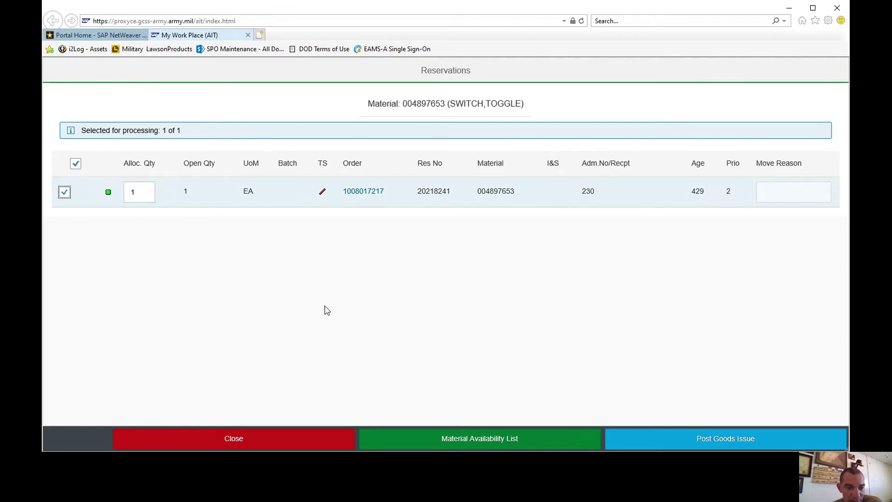
left_click(697, 444)
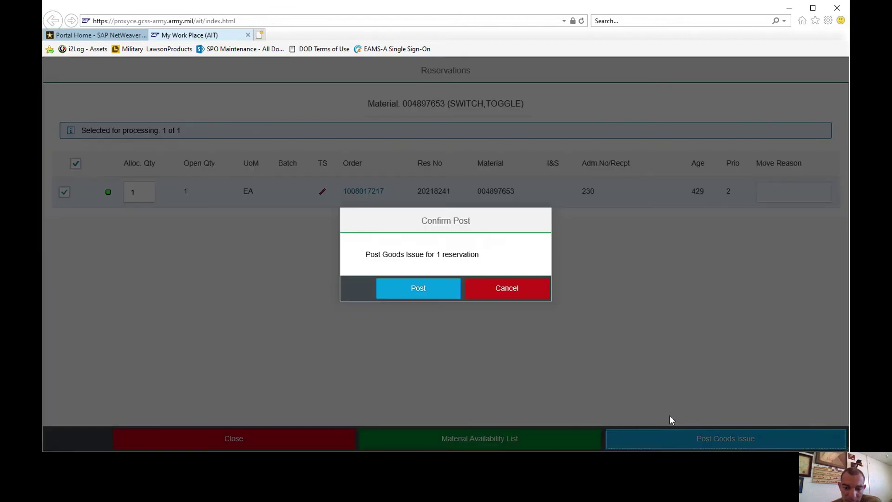
left_click(436, 293)
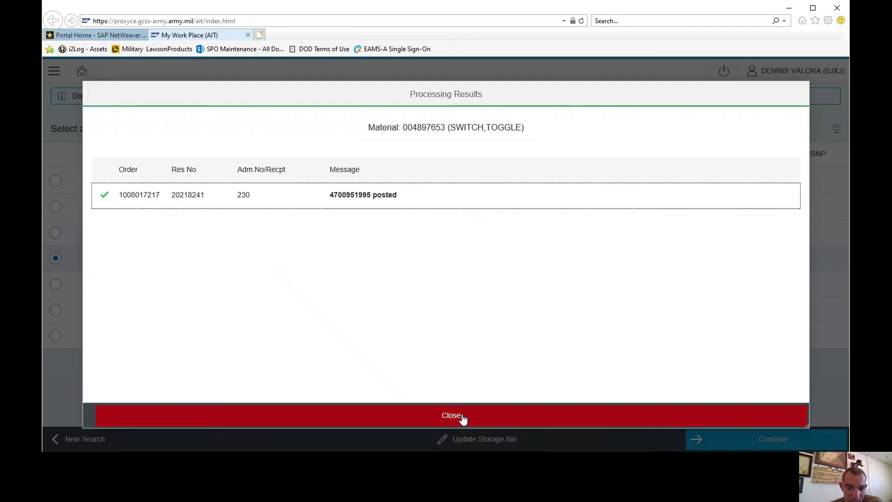
left_click(462, 418)
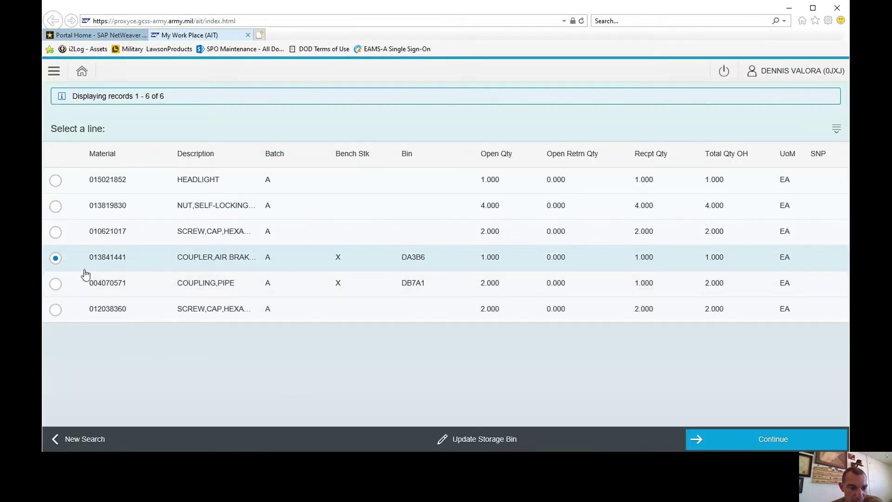
Step: Post the goods issue for the single reservation of material 004070571 (COUPLING,PIPE), and close the processing results
left_click(55, 283)
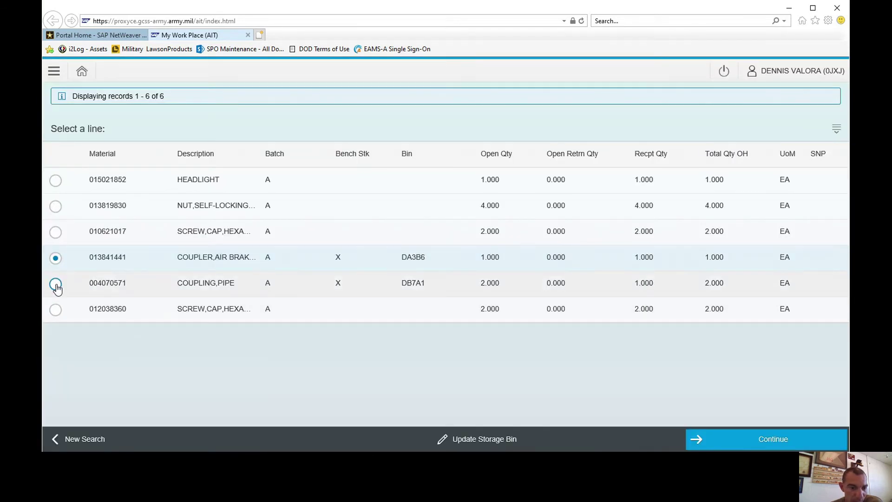
left_click(748, 432)
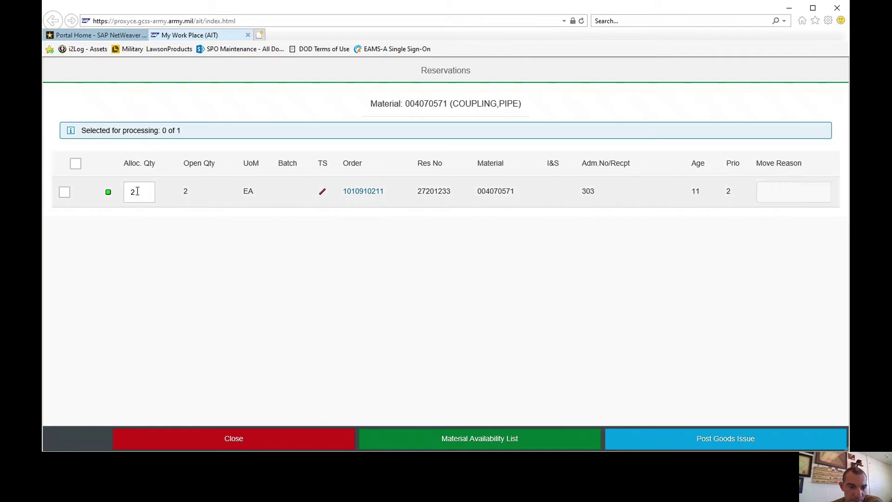
left_click(682, 439)
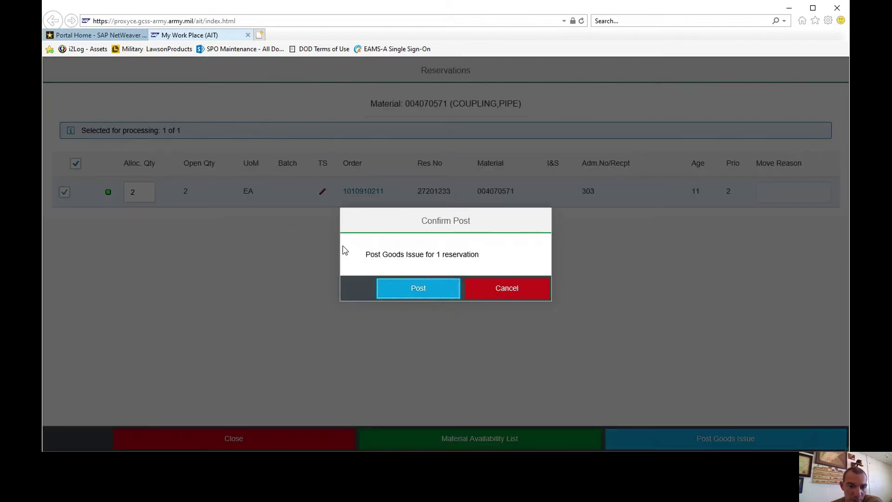
left_click(425, 293)
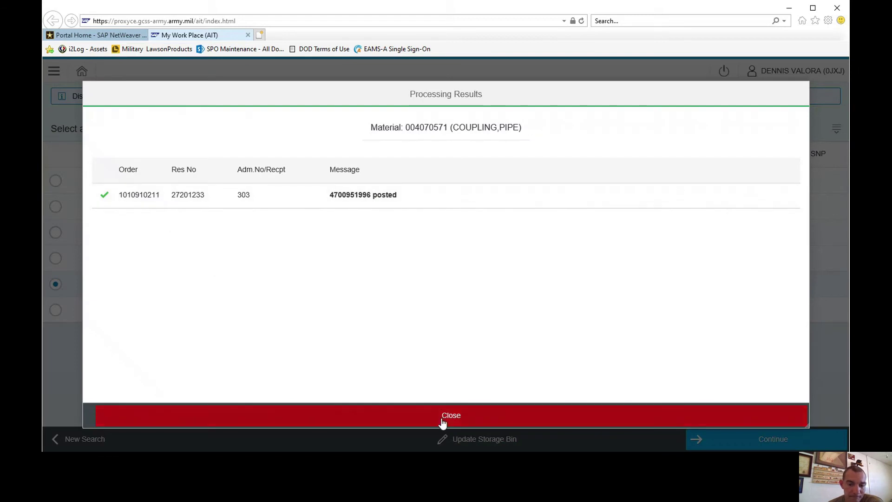
left_click(444, 421)
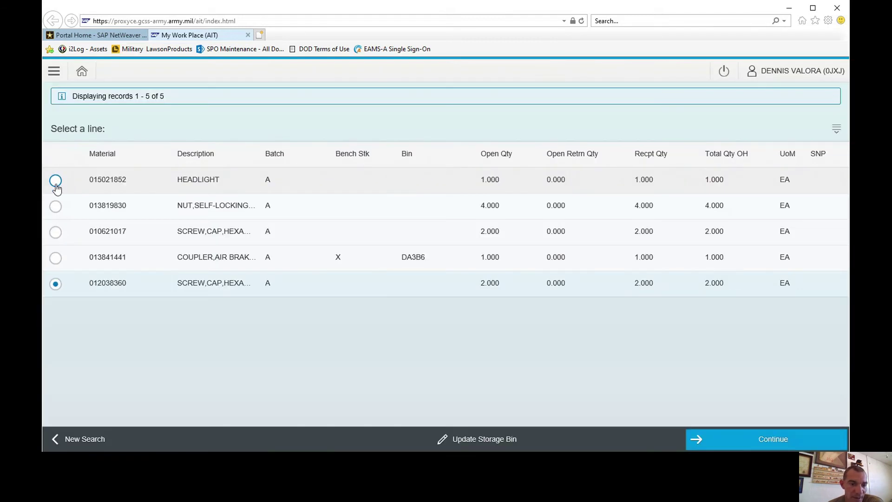
Step: Post the goods issue for the single reservation of material 015021852 (HEADLIGHT), and close the processing results
left_click(55, 180)
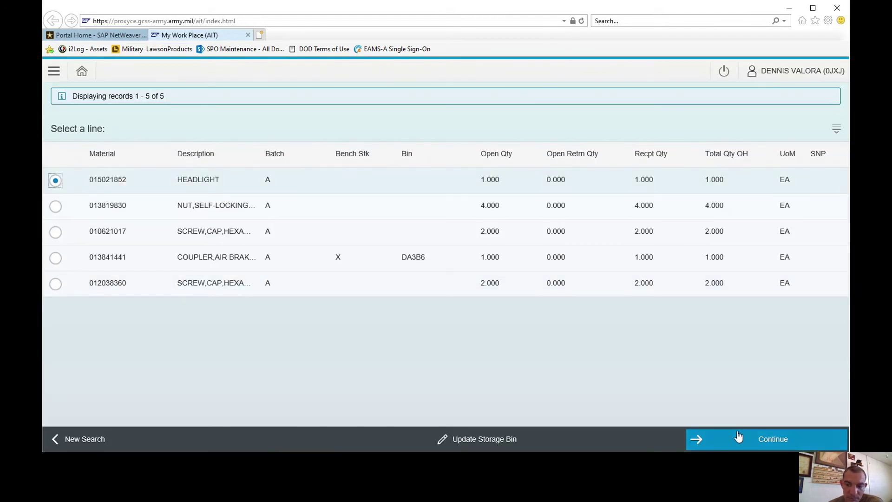
left_click(711, 438)
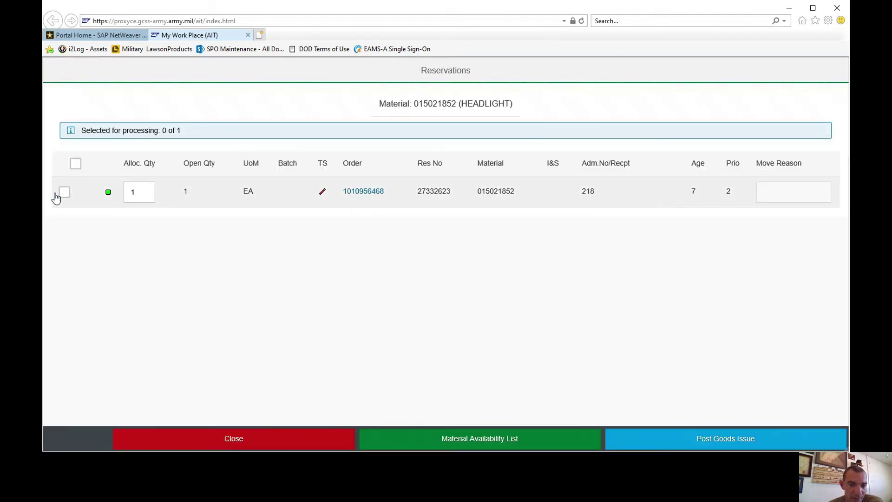
left_click(673, 442)
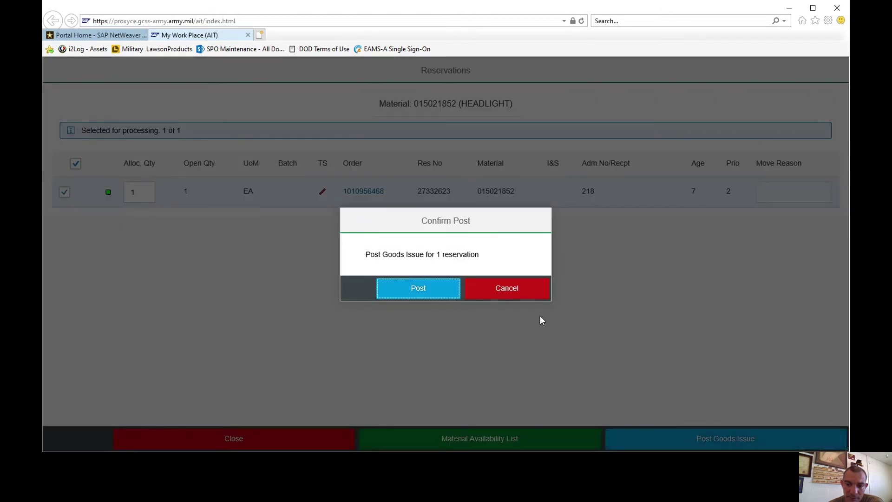
left_click(428, 290)
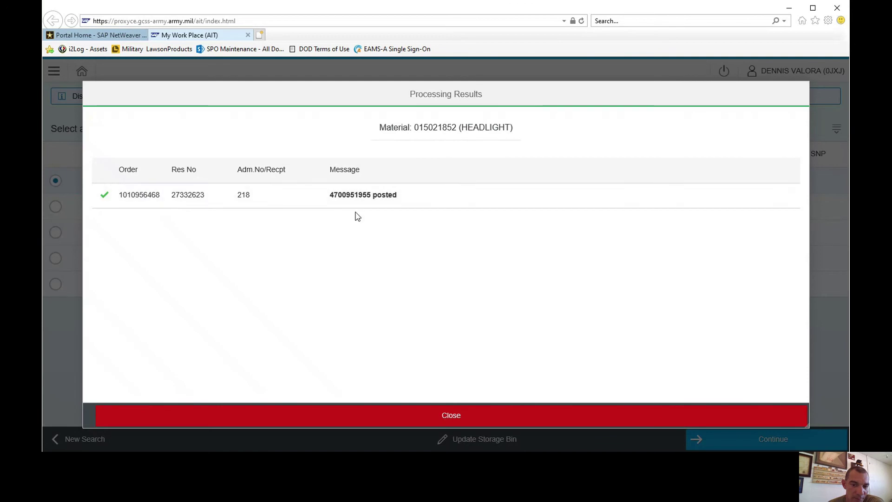
left_click(447, 414)
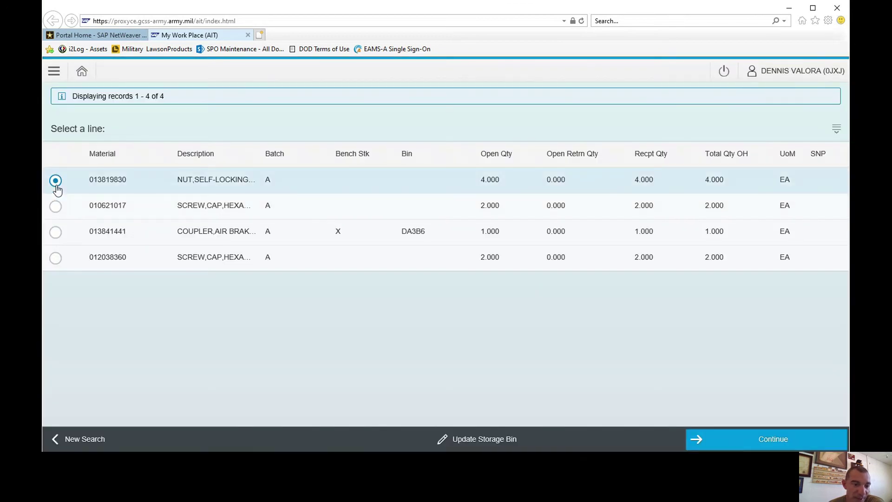
Step: Post the goods issue for the single reservation of material 013819830 (NUT,SELF-LOCKING,EXTENDED WASHER,HEXAG), and close the processing results
left_click(772, 441)
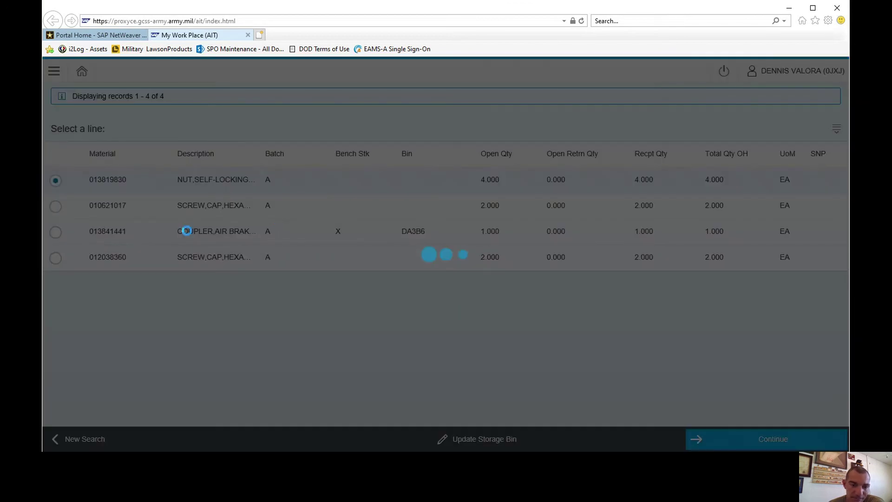
left_click(65, 192)
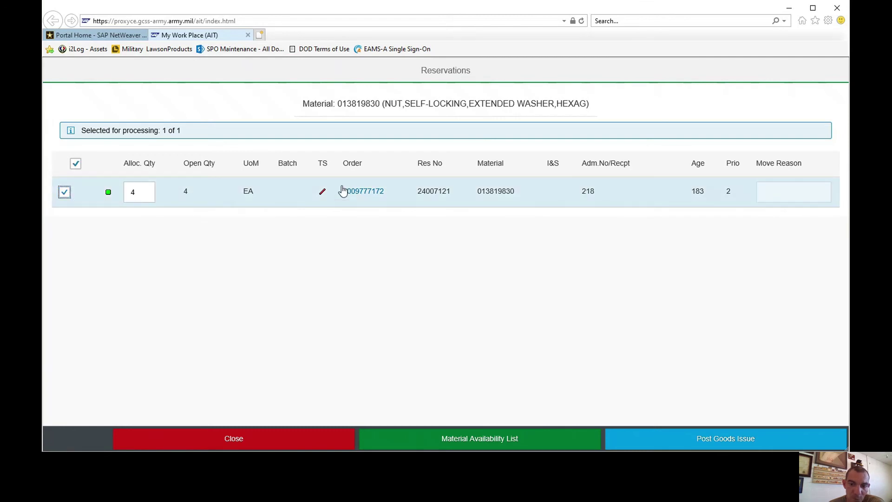
left_click(713, 442)
left_click(435, 287)
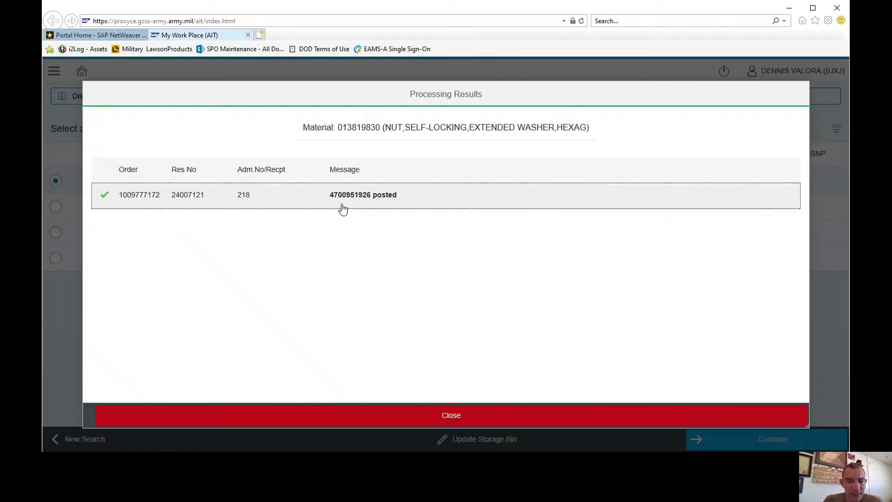
left_click(452, 414)
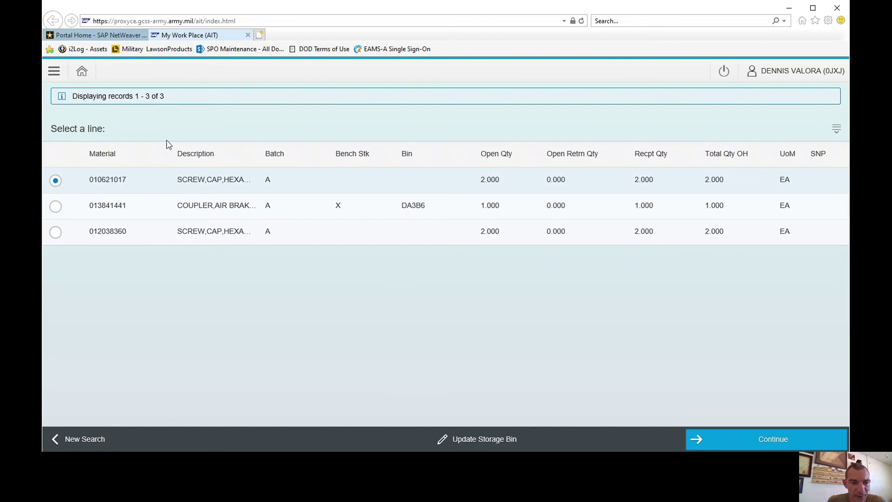
Step: Post the goods issue for the single reservation of material 010621017 (SCREW,CAP,HEXAGON HEAD), and close the processing results
left_click(774, 442)
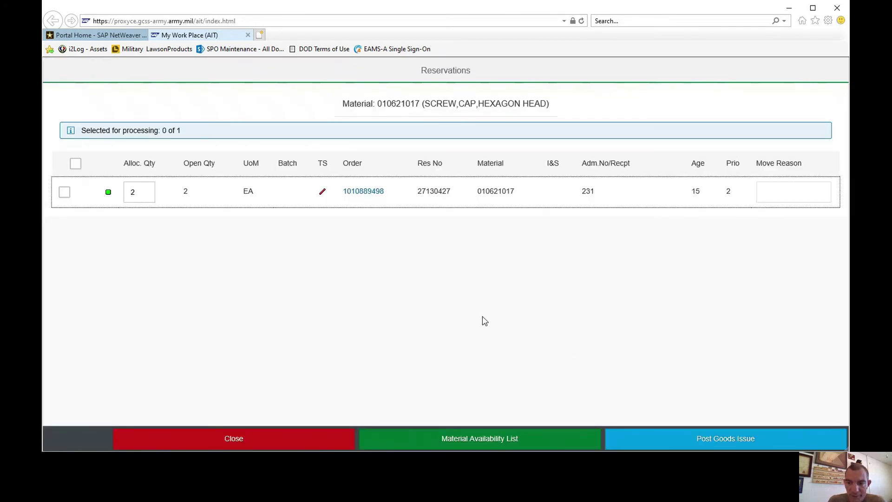
left_click(694, 435)
left_click(424, 301)
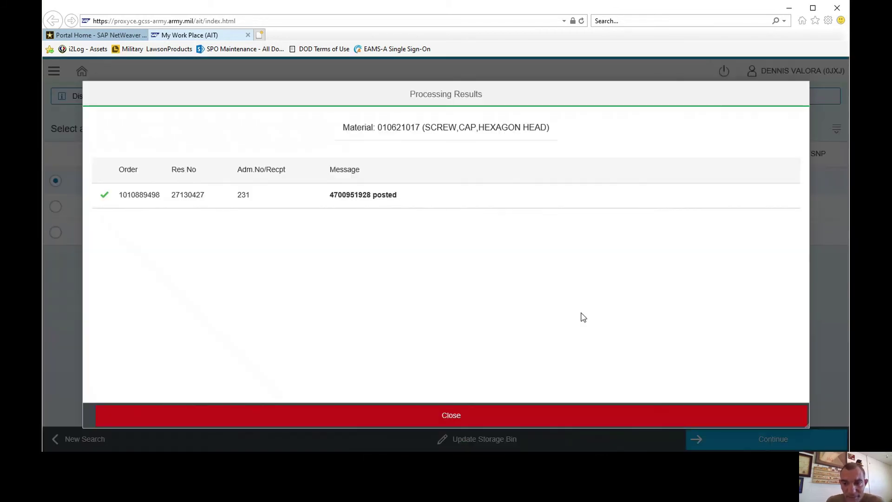
left_click(468, 418)
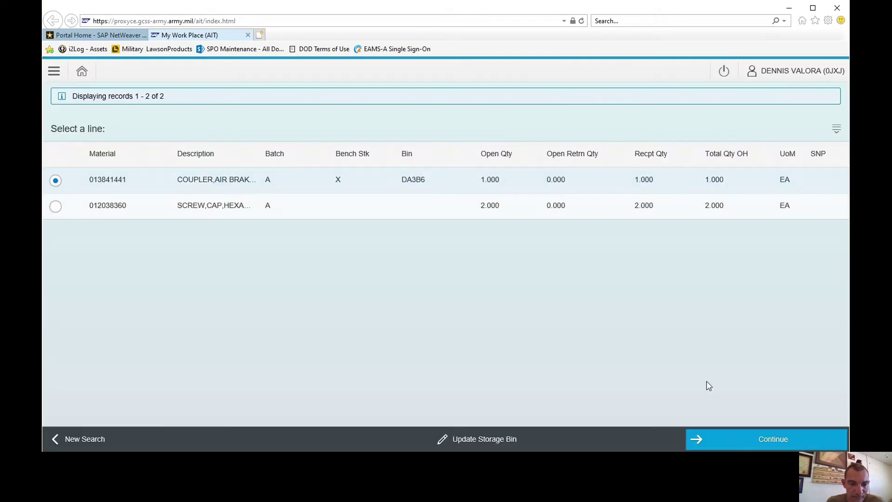
Step: Post the goods issue for the single reservation of material 013841441 (COUPLER,AIR BRAKE,SERVICE), and close the processing results
left_click(749, 438)
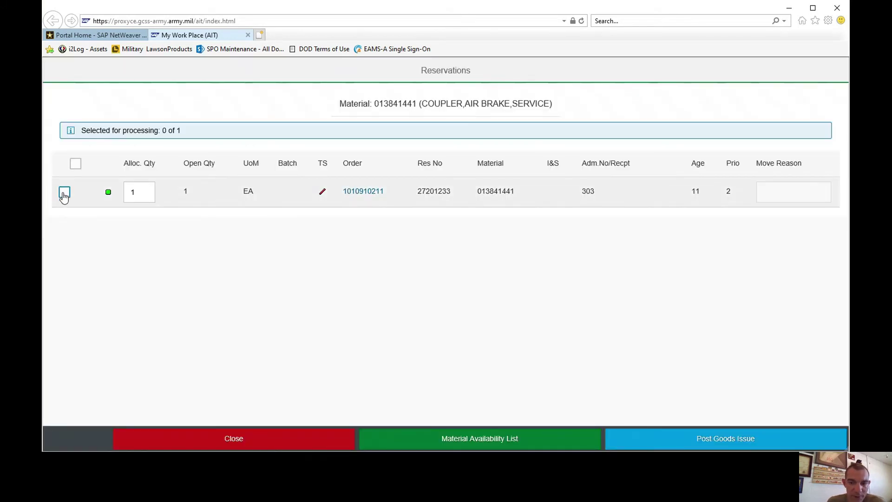
left_click(64, 193)
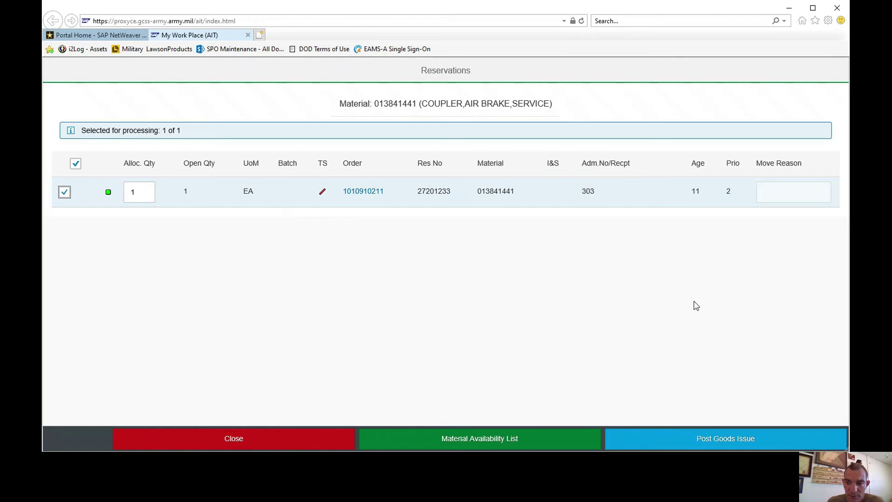
left_click(694, 440)
left_click(420, 284)
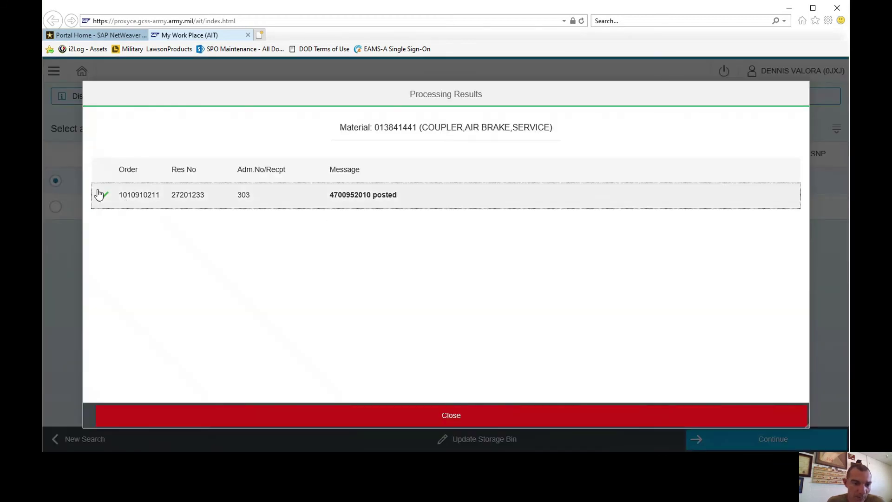
left_click(485, 416)
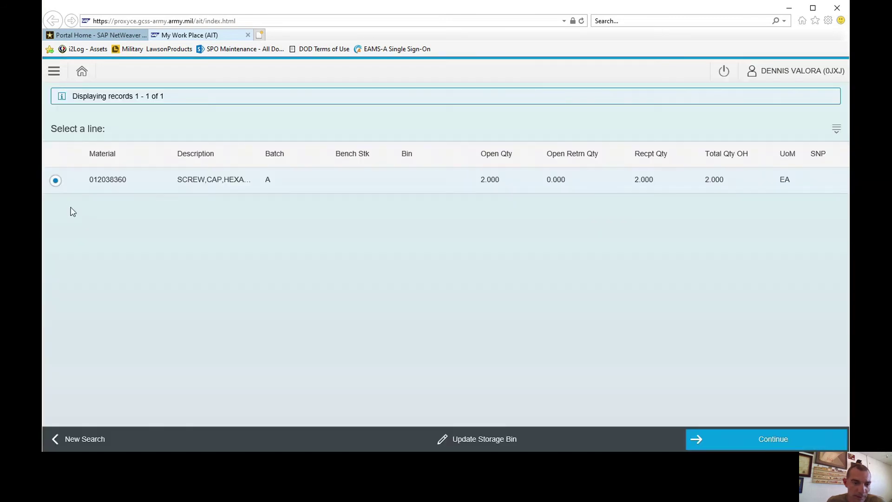
Step: Post the goods issue for the single reservation of material 012038360 (SCREW,CAP,HEXAGON HEAD), and close the processing results
left_click(777, 443)
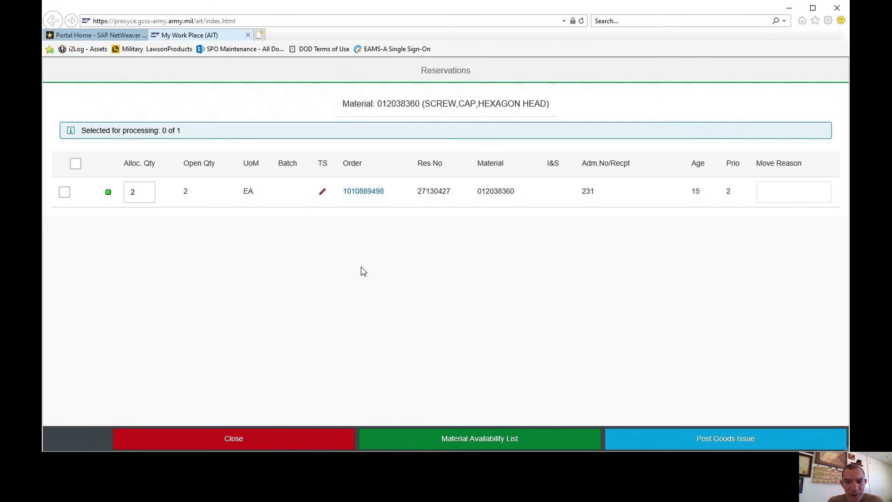
left_click(65, 195)
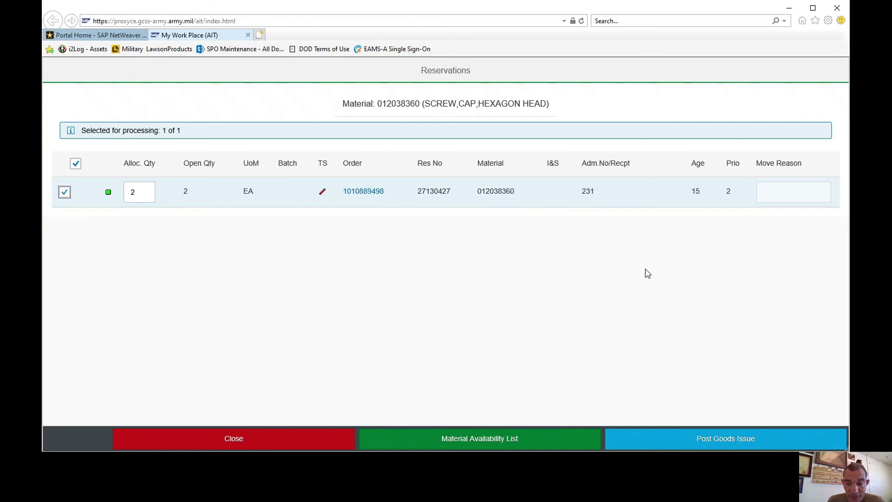
left_click(745, 445)
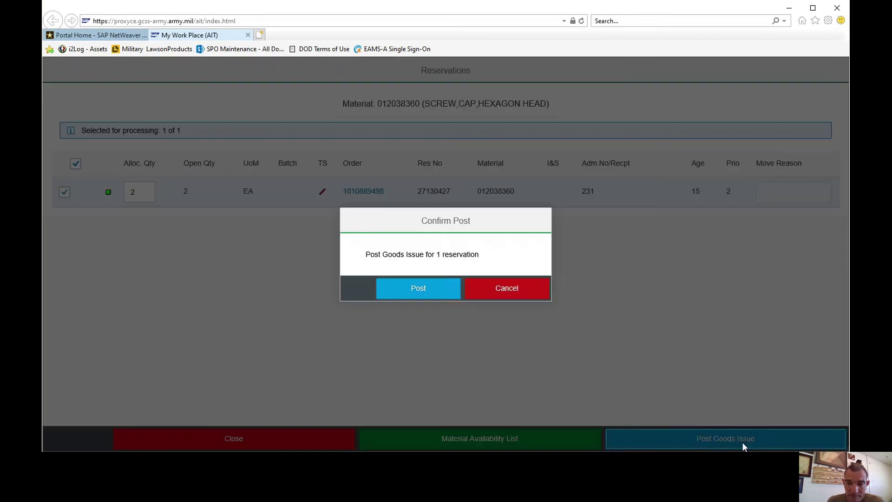
left_click(444, 289)
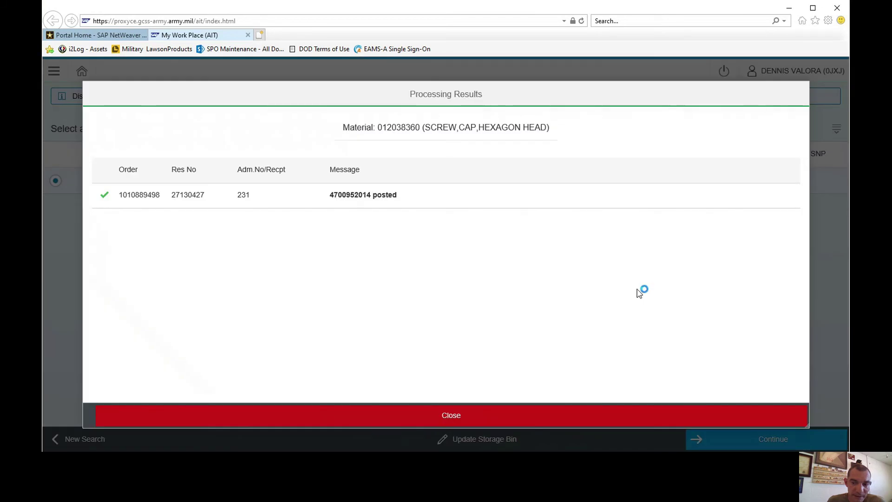
left_click(492, 418)
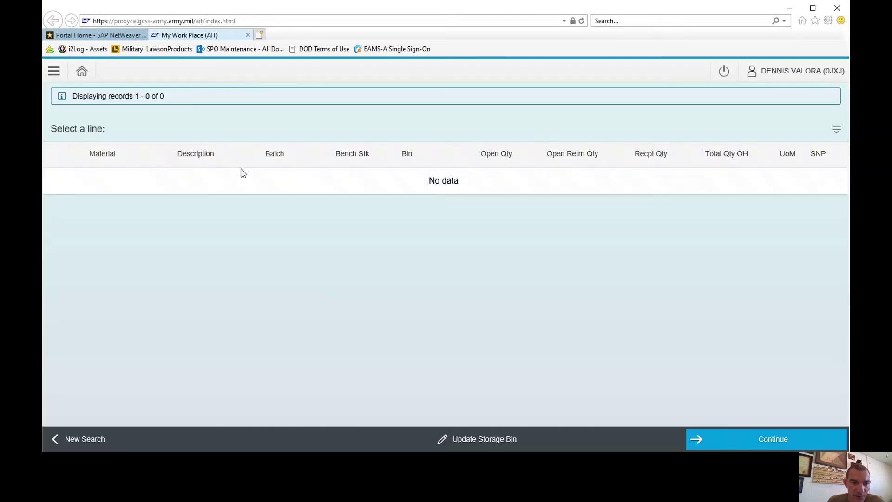
Step: Start a new Fast Issue search and find open receipt lines within the custom date range 2020/04/22 - 2021/04/30
left_click(90, 446)
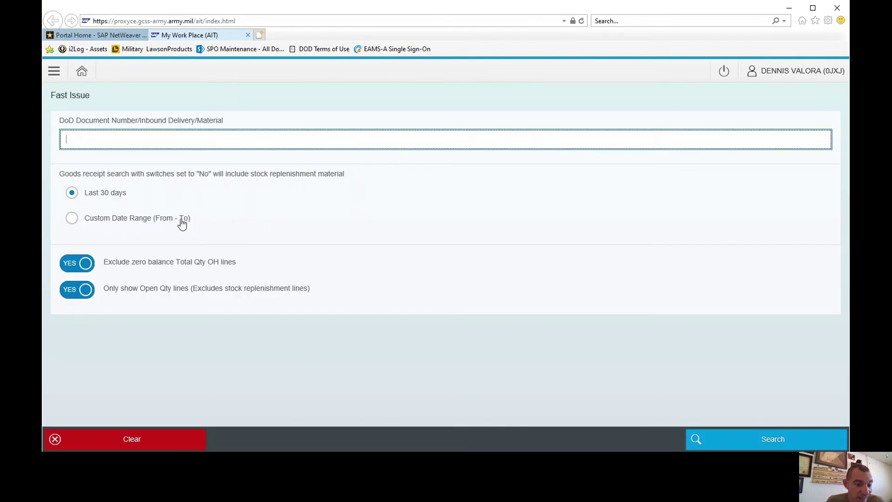
left_click(72, 220)
left_click(112, 247)
left_click(230, 249)
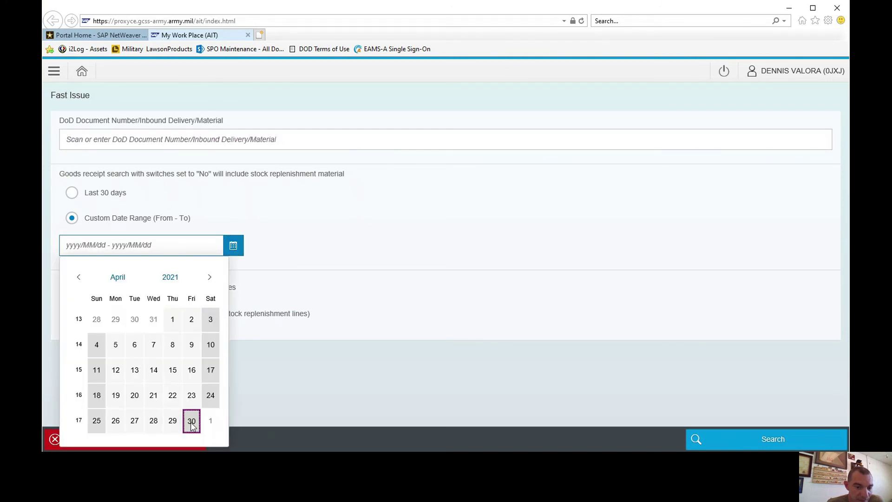
left_click(190, 422)
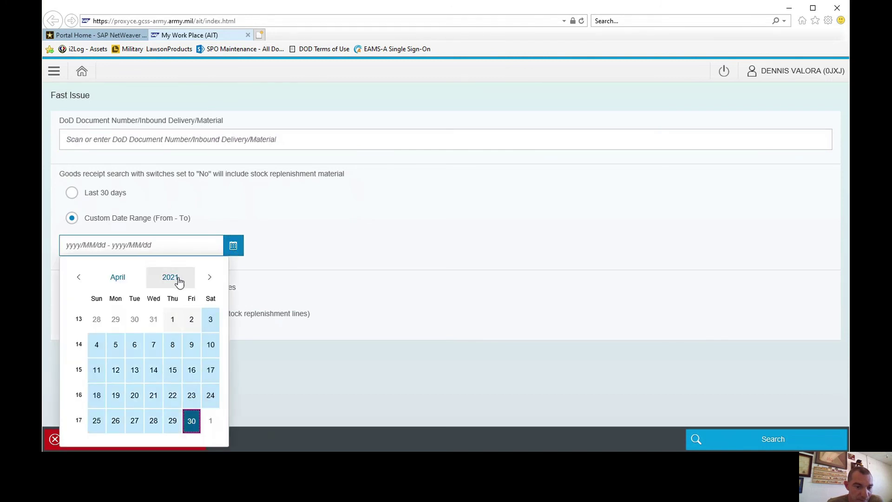
left_click(177, 280)
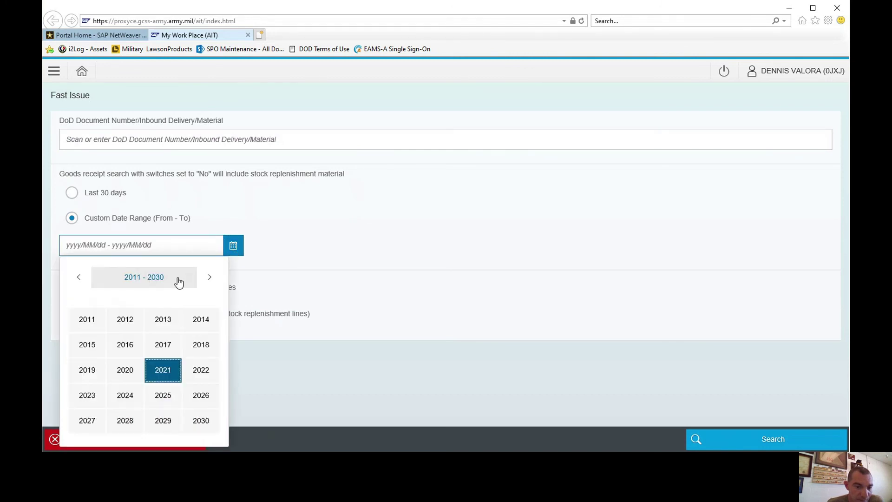
left_click(118, 377)
left_click(151, 395)
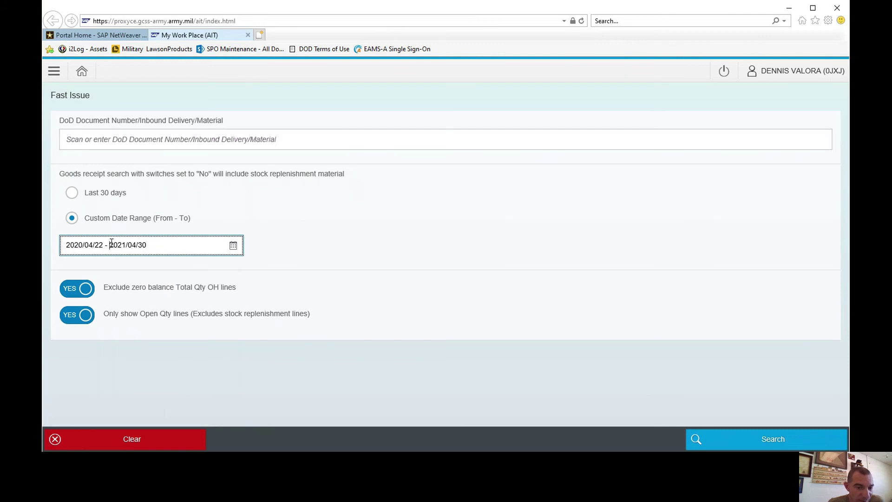
left_click_drag(111, 242, 159, 247)
left_click(159, 245)
left_click(744, 445)
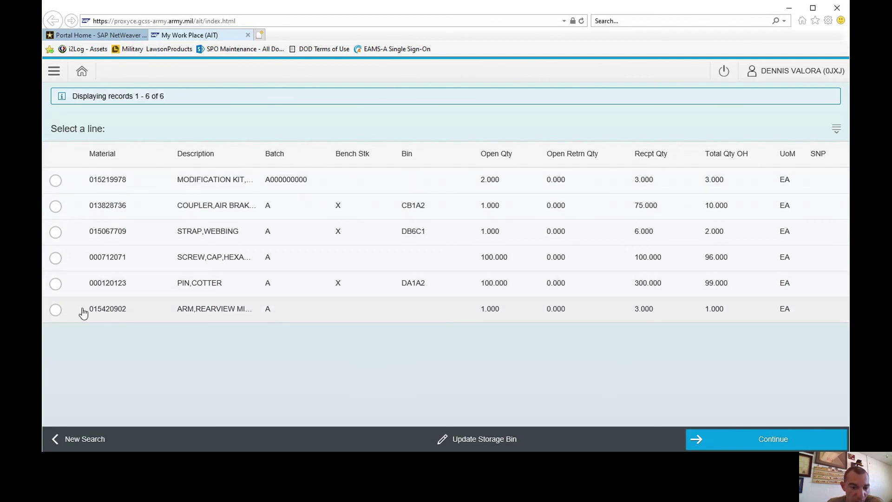
Step: Post the goods issue for both reservations of material 015219978 (MODIFICATION KIT,VEHICULAR EQUIPMENT C), and close the processing results
left_click(51, 182)
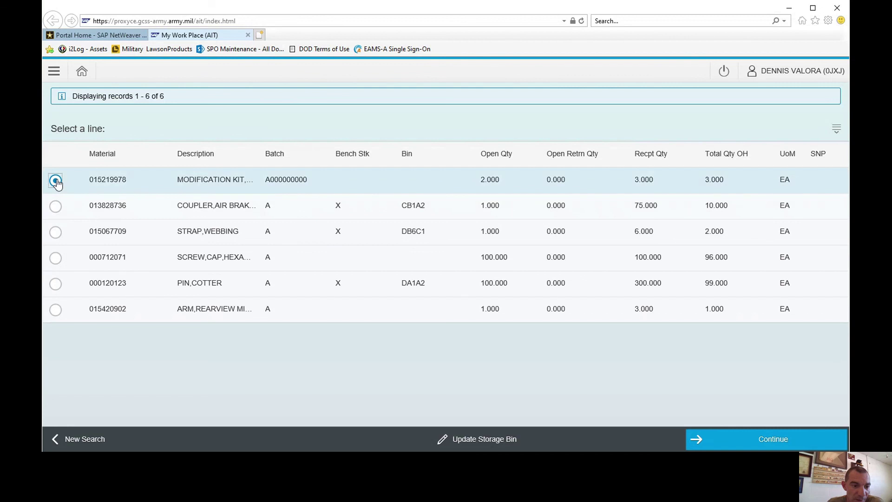
left_click(755, 439)
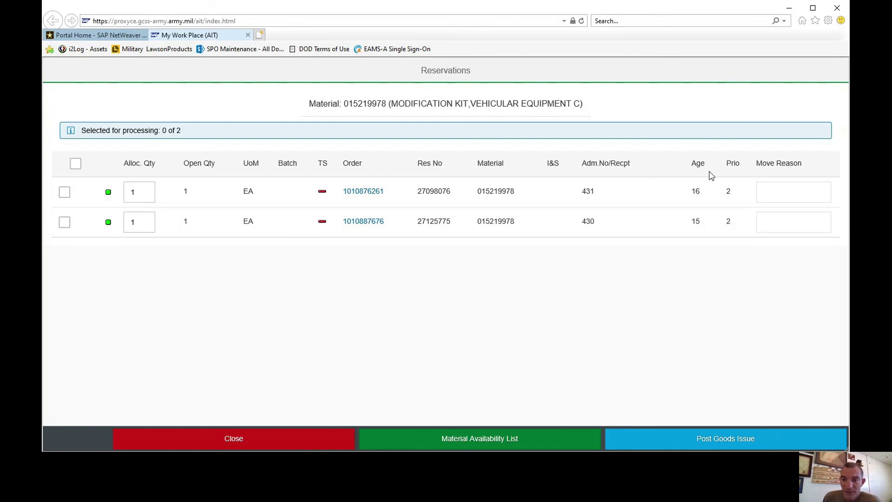
left_click(65, 222)
left_click(64, 192)
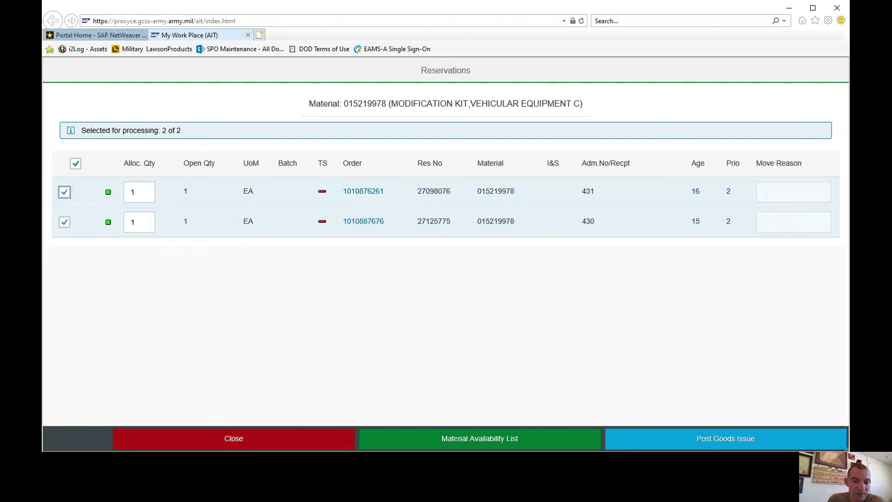
left_click(735, 442)
left_click(431, 295)
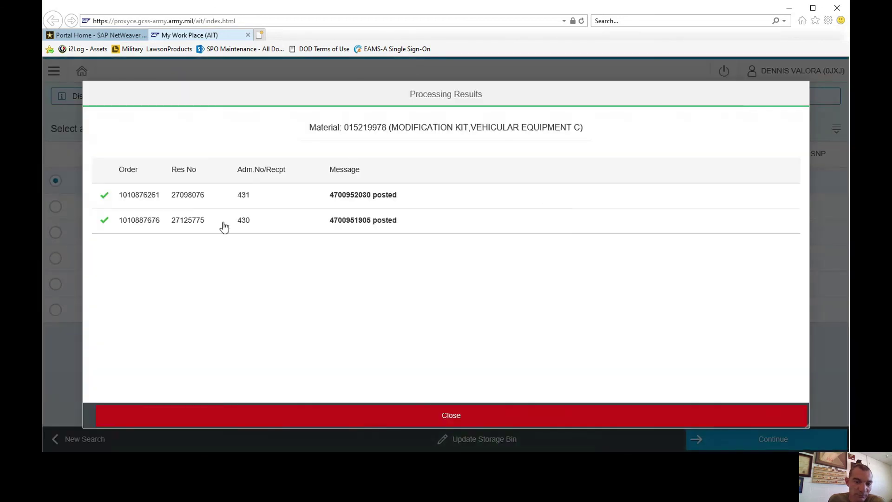
left_click(452, 415)
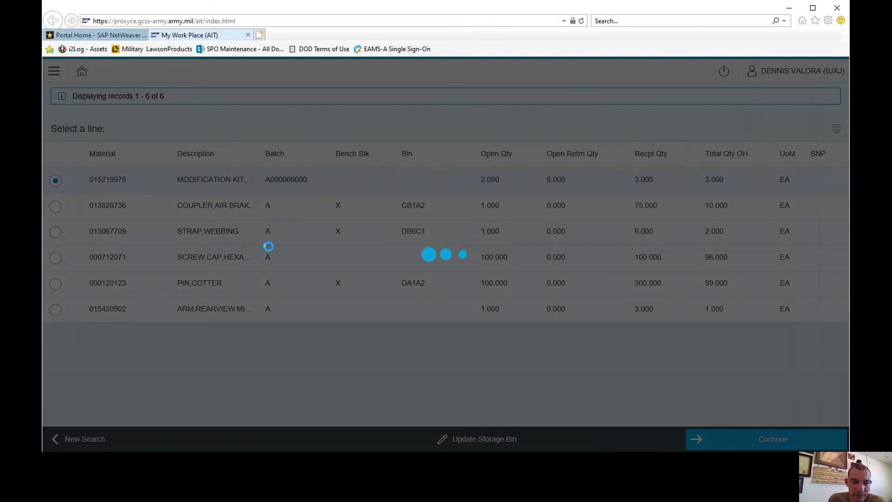